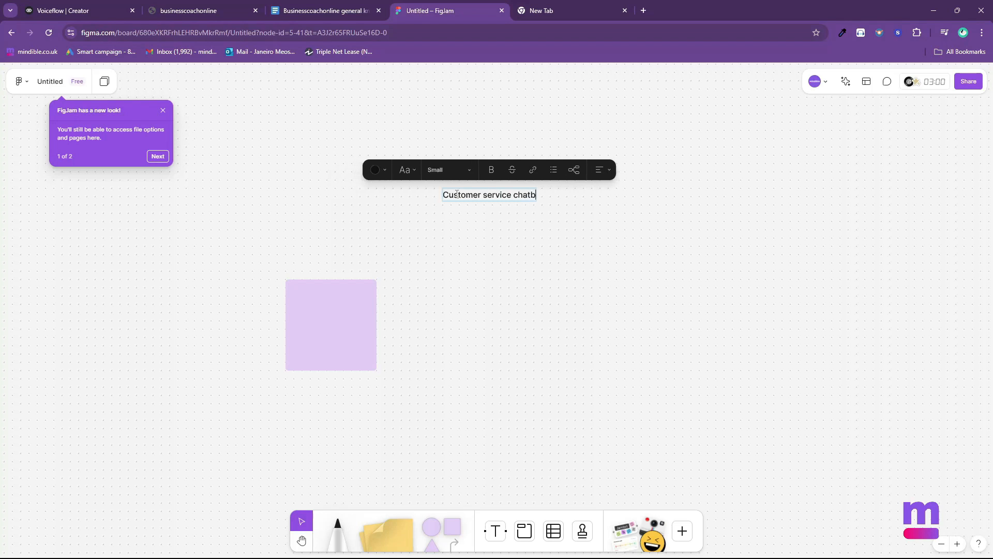
Complete the title text as "Customer service chatbot for our website" with a second line "AI Business Consulting".
text(ur website)
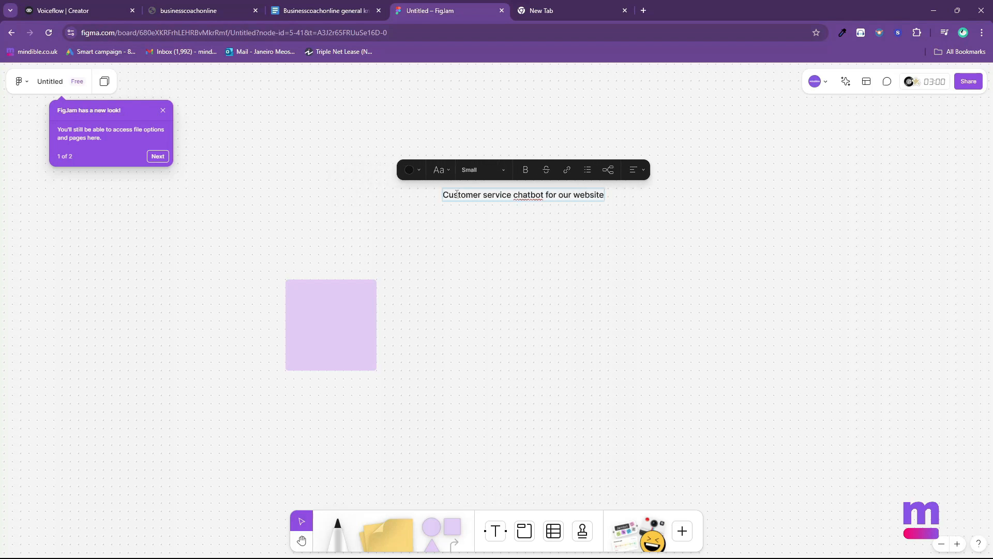
key(Return)
text(Consulting)
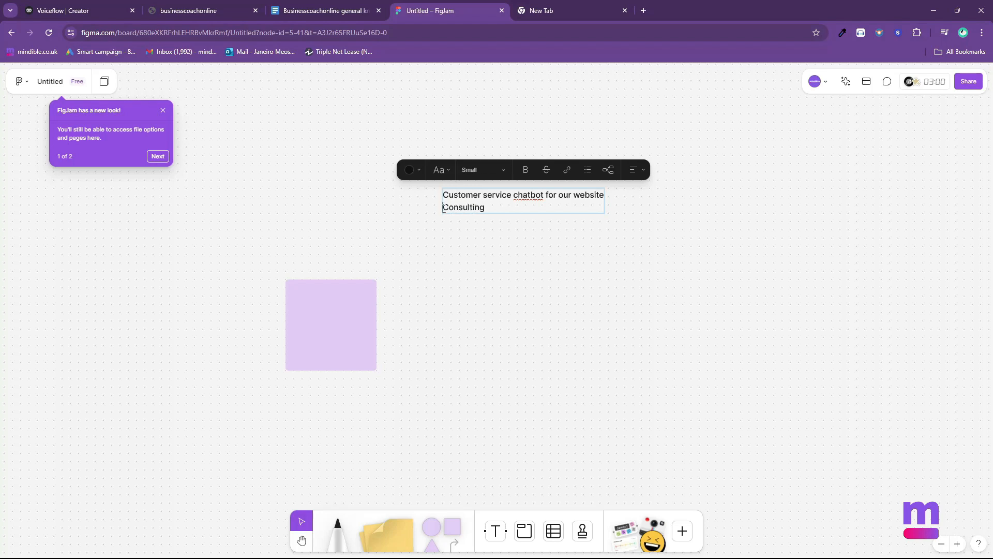
key(ctrl+a)
click(444, 208)
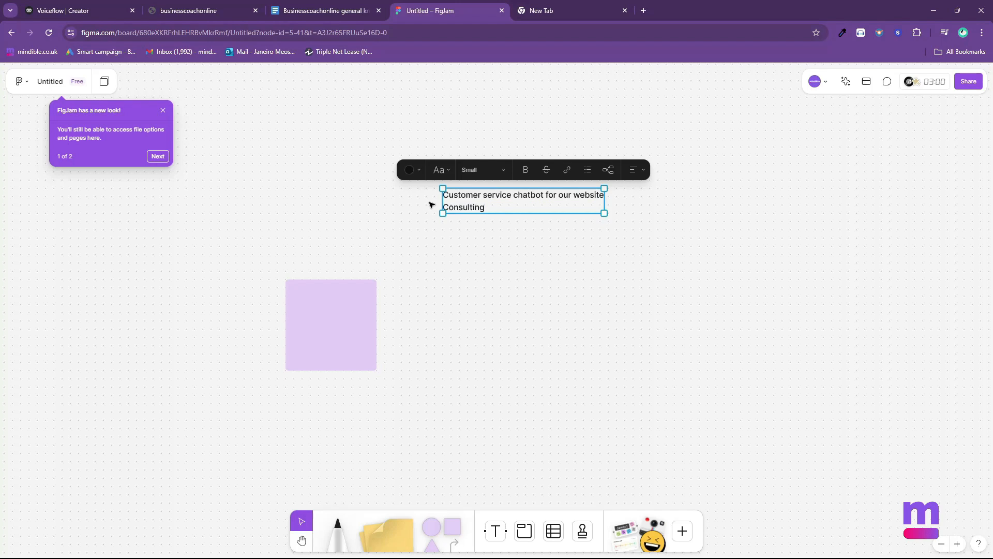
text(AI Business)
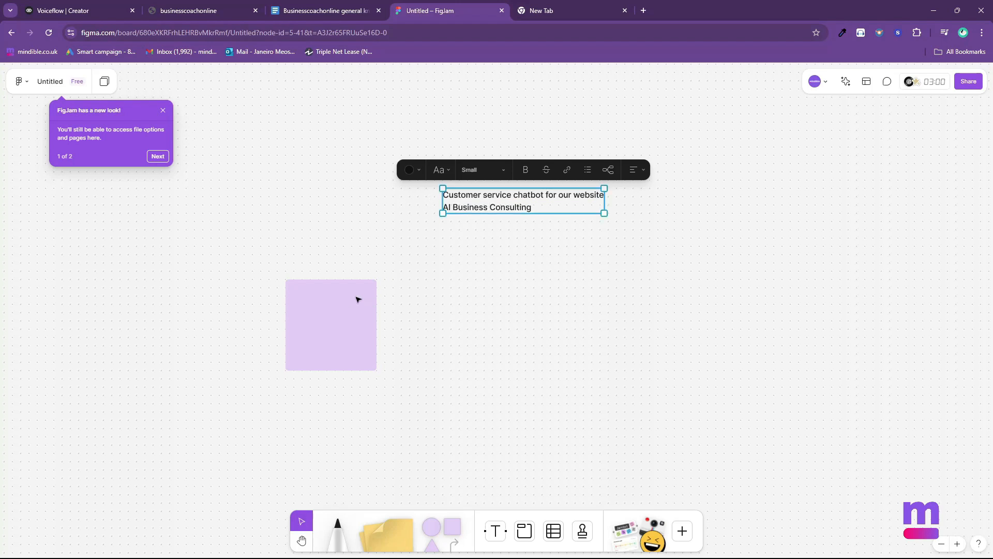
Place two more purple squares in a row beside the existing one and write "FAQ" in the first square.
click(407, 331)
drag(452, 520, 693, 323)
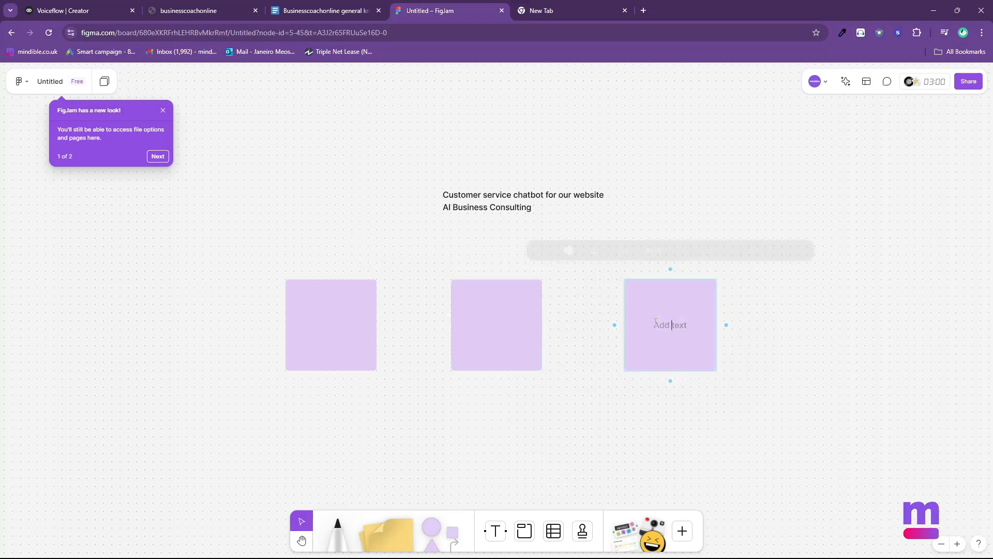
click(332, 305)
text(FAQ)
Add the heading "What would clients want to know" above the first square.
click(496, 531)
click(295, 261)
text(What wou)
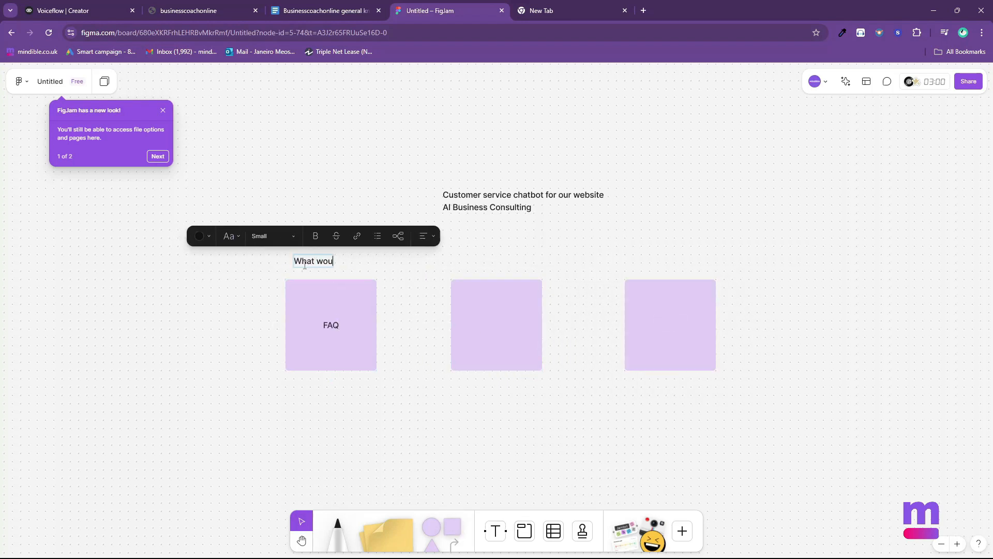
text(ld clients want to know)
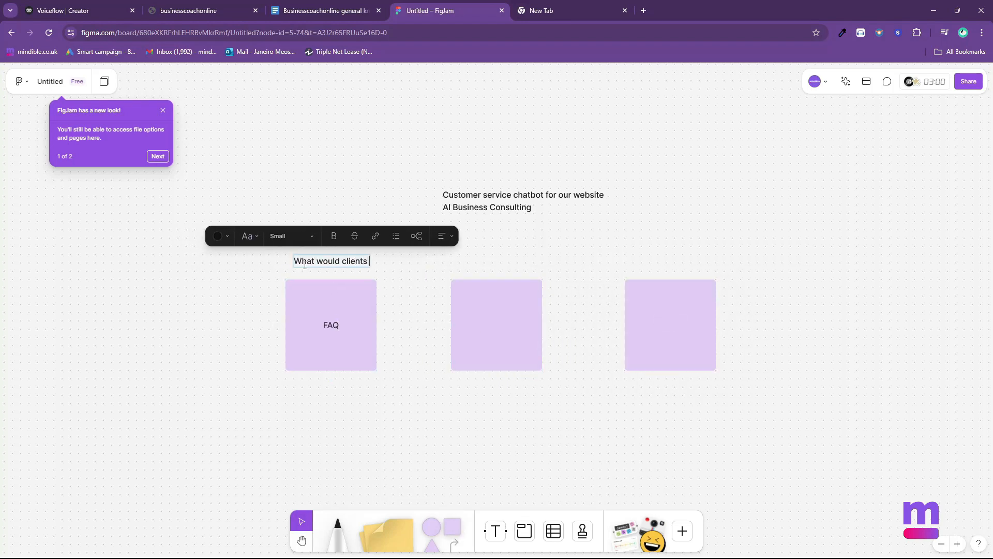
Add "Pricing" on a new line below "FAQ" in the first square.
double_click(331, 302)
key(Return)
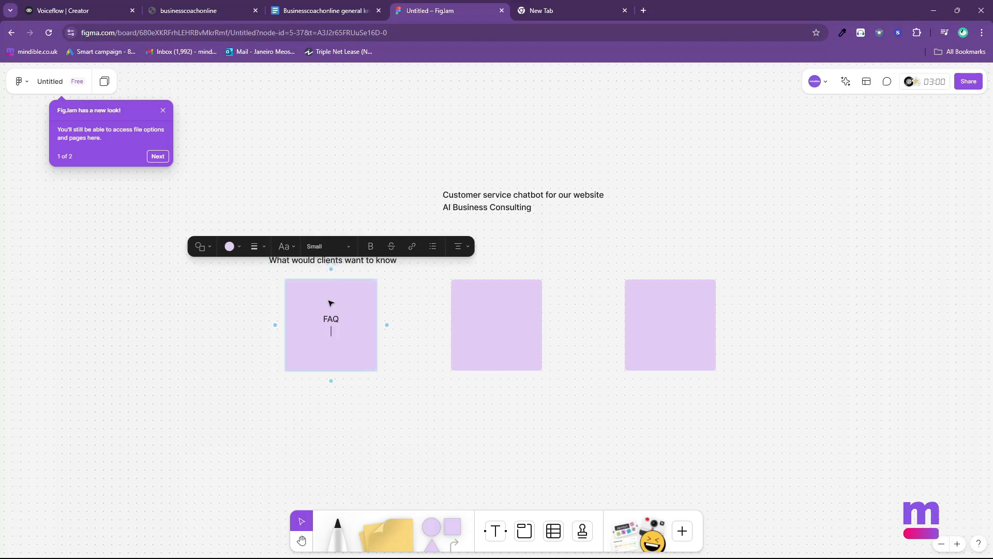
text(Pricing)
key(Return)
text(what)
key(BackSpace)
key(BackSpace)
key(BackSpace)
key(BackSpace)
key(BackSpace)
Add the line "About your company" below "Pricing" in the first square.
text(ABout)
key(BackSpace)
key(BackSpace)
key(BackSpace)
key(BackSpace)
text(bout your company)
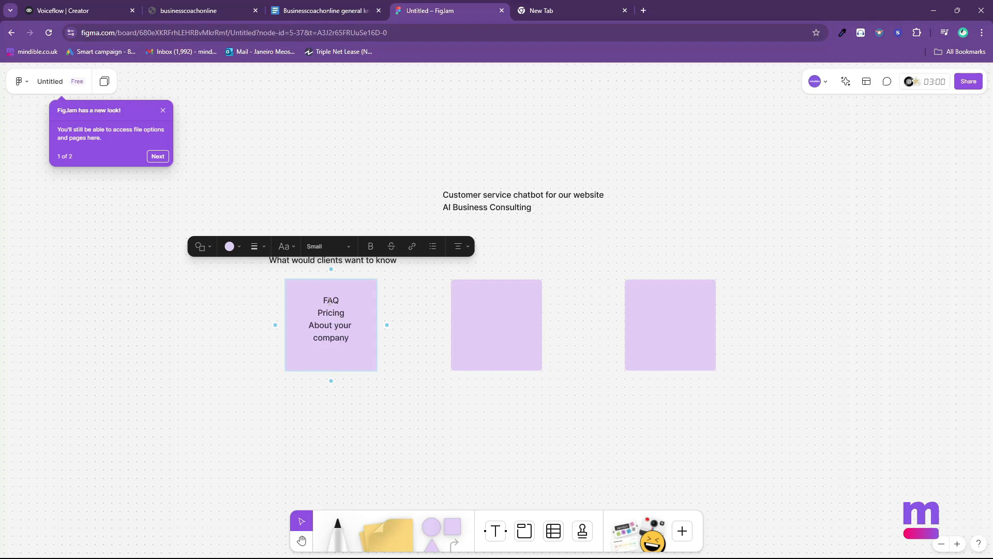
Add the lines "how long have you been in business", "when was your company founded" and "how to get more information" to the first box.
key(Return)
text(how long have you been in business)
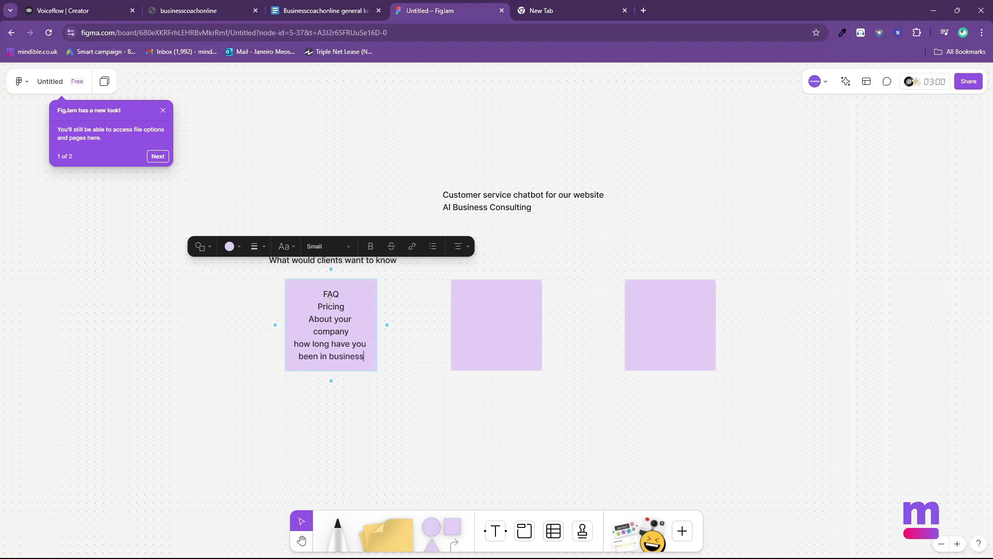
key(Return)
text(when wa)
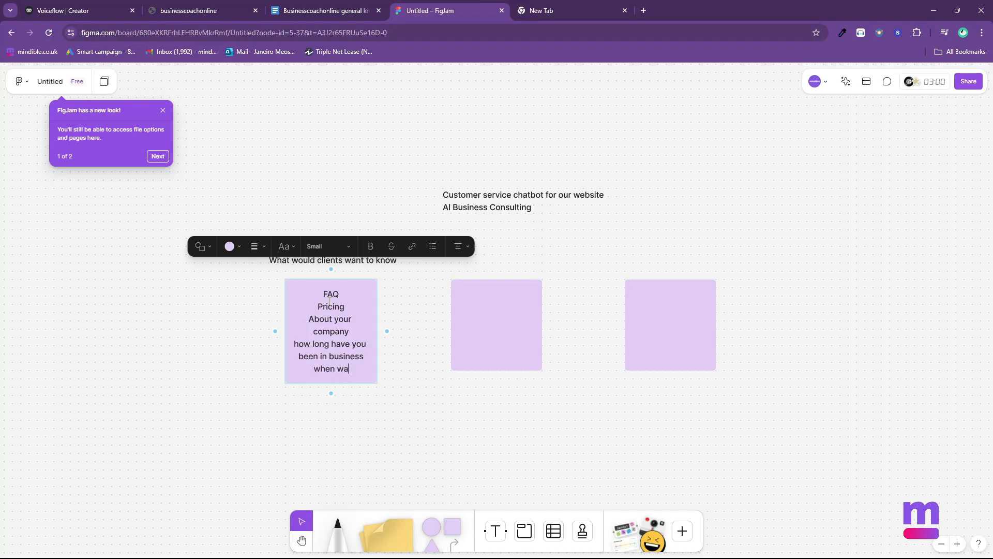
text(s your company founded )
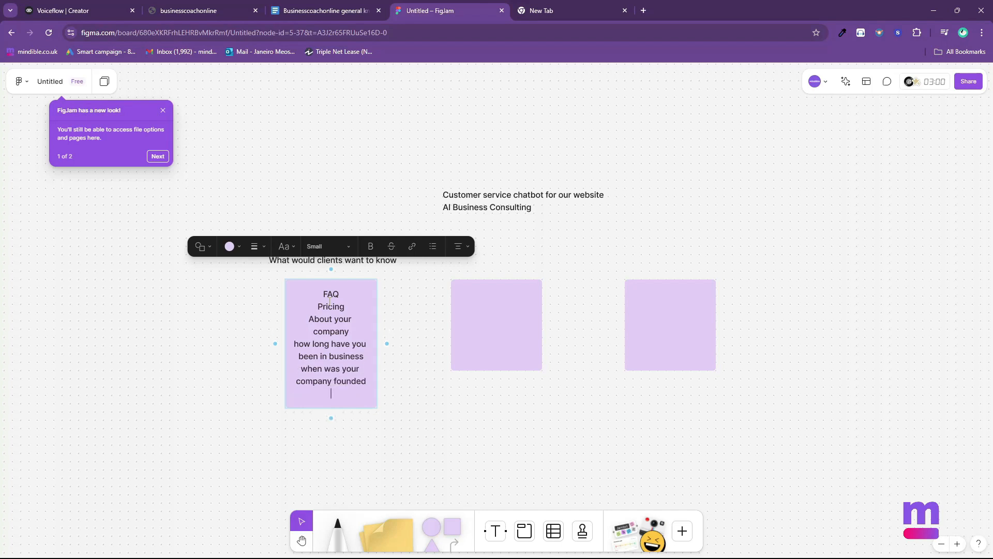
text(how to get more information)
key(Return)
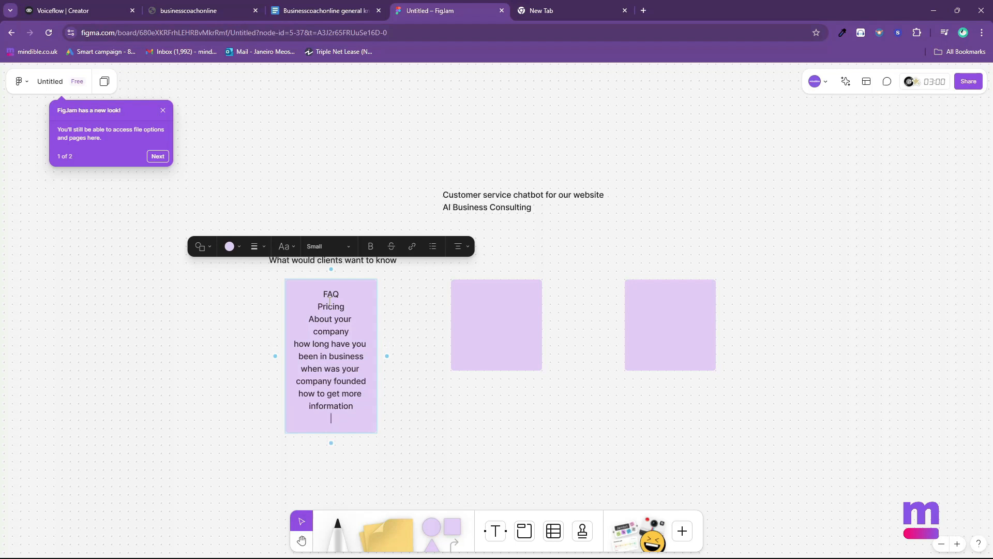
Add the lines "contact information" and "money back guarantee polices" to the first box, with "70%" below them after a blank line.
text(contact information)
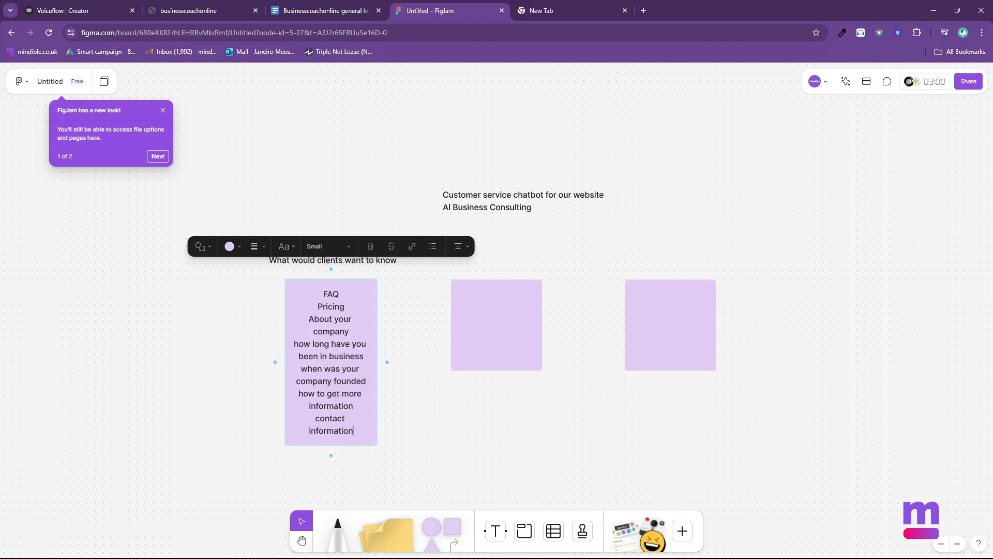
key(Return)
key(Return)
text(7)
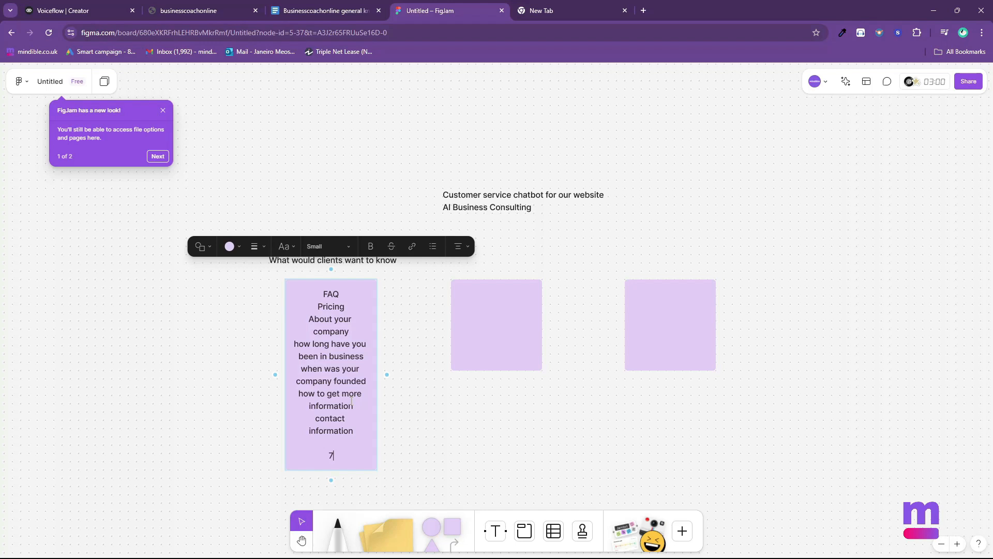
text(0%)
click(357, 432)
key(Return)
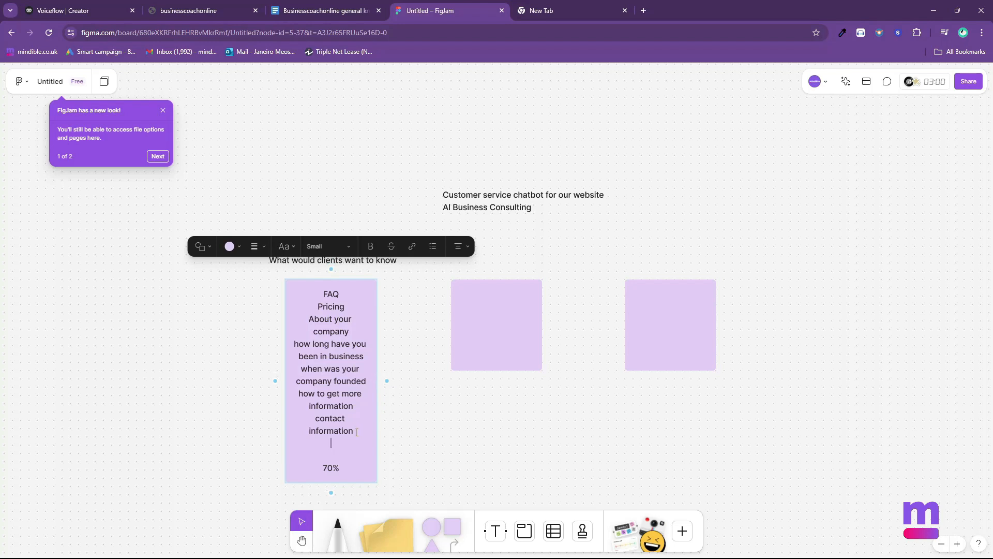
text(money back guarantee polices)
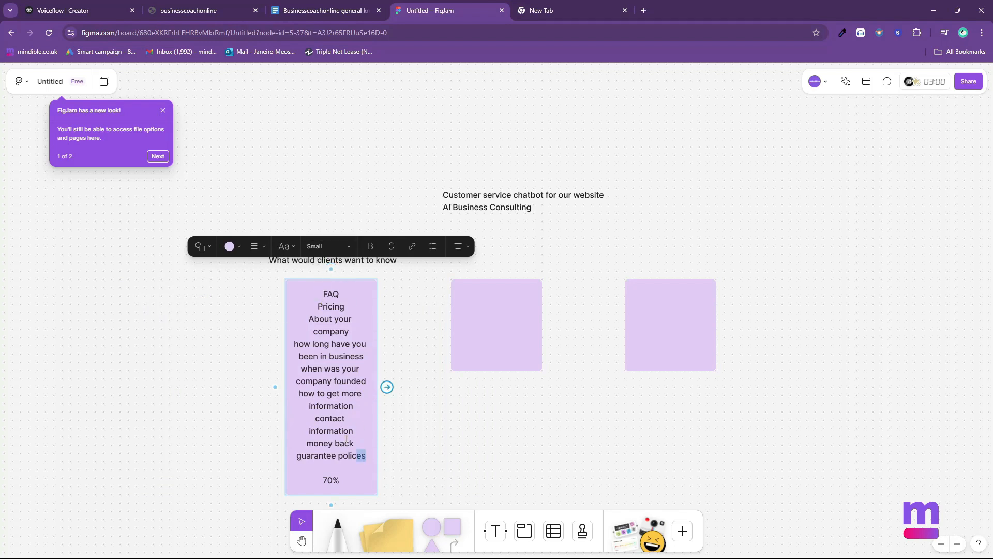
Format the lines from "FAQ" through "money back guarantee polices" as a bulleted list.
drag(367, 457, 320, 299)
click(433, 246)
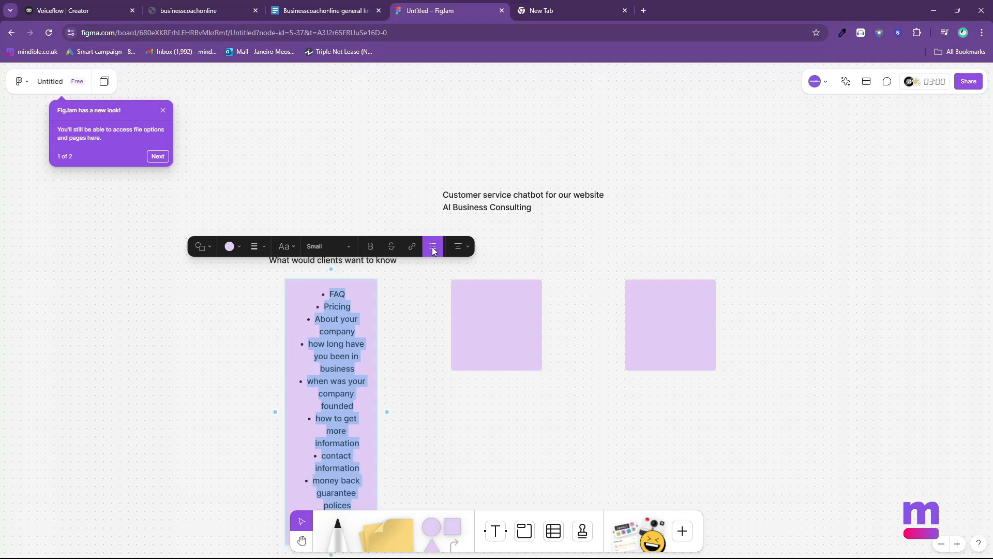
Widen the client questions box on both sides and shift it with its heading to the left.
scroll(391, 328, down, 2)
drag(377, 317, 425, 316)
drag(285, 288, 252, 290)
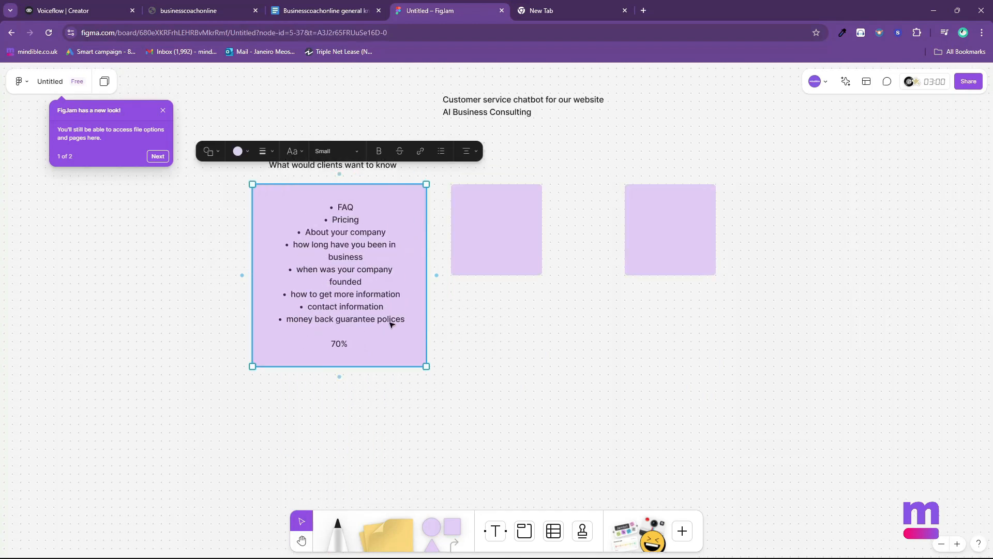
drag(404, 325, 381, 325)
drag(363, 166, 341, 167)
Enlarge the middle square to match the first box's height and move the third square further right.
click(498, 227)
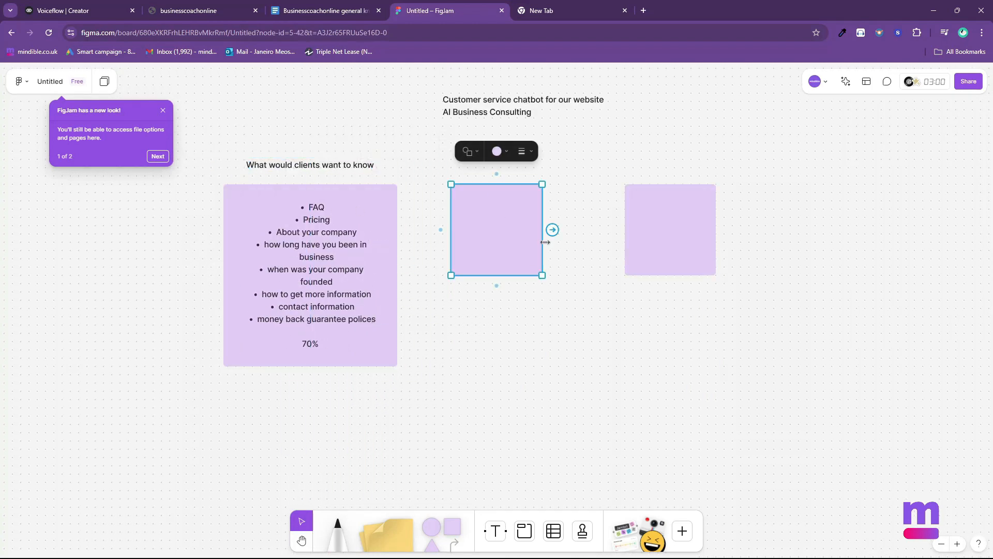
drag(544, 240, 585, 242)
drag(531, 277, 531, 367)
drag(585, 271, 593, 271)
drag(655, 248, 688, 246)
click(495, 172)
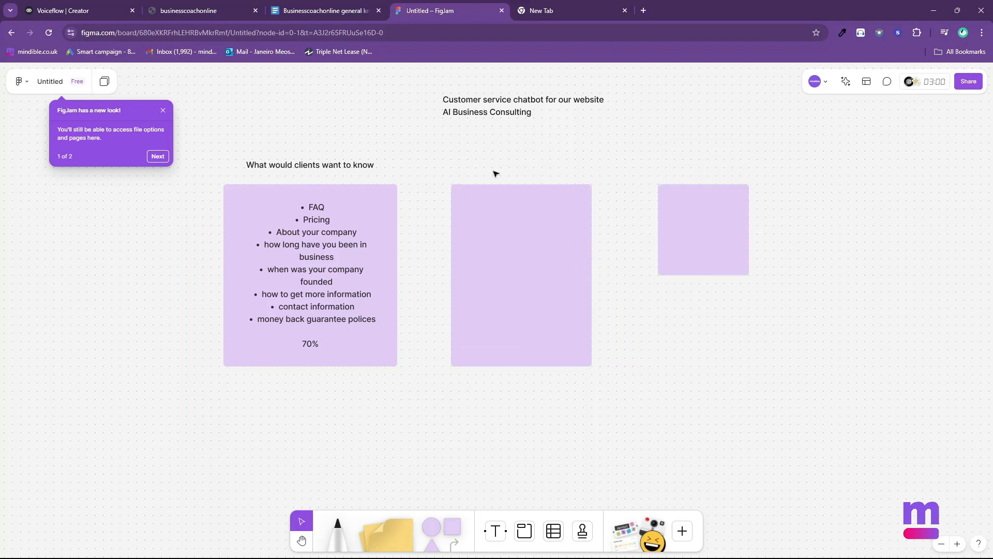
Add the heading "Main categories" above the middle box.
double_click(453, 166)
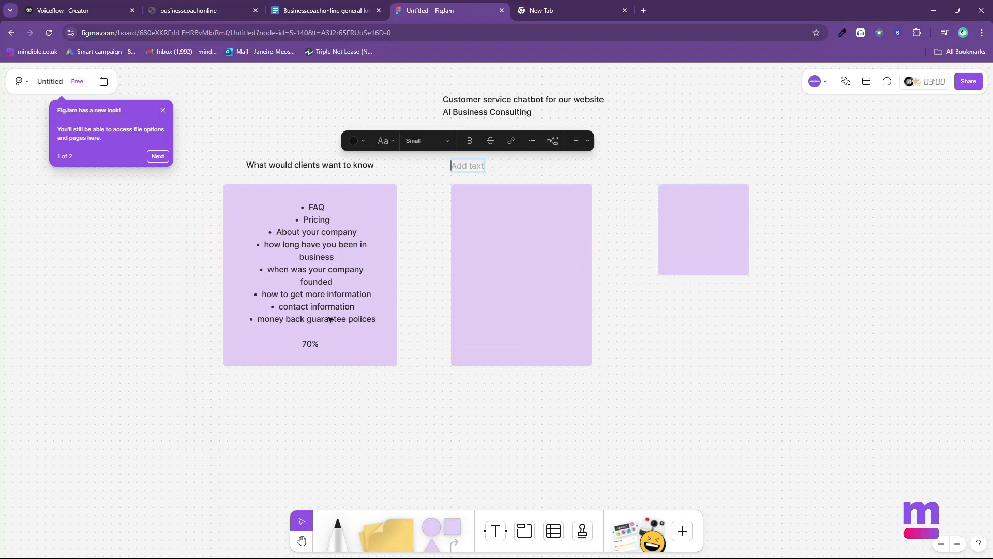
text(Main categories)
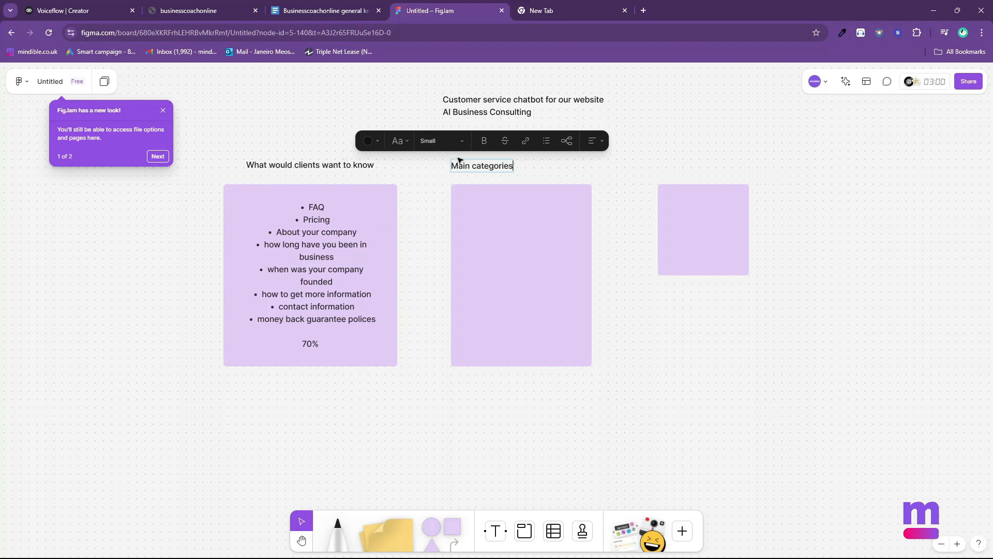
Enter "About us", "Pricing" and "FAQ" on separate lines in the middle box.
double_click(471, 206)
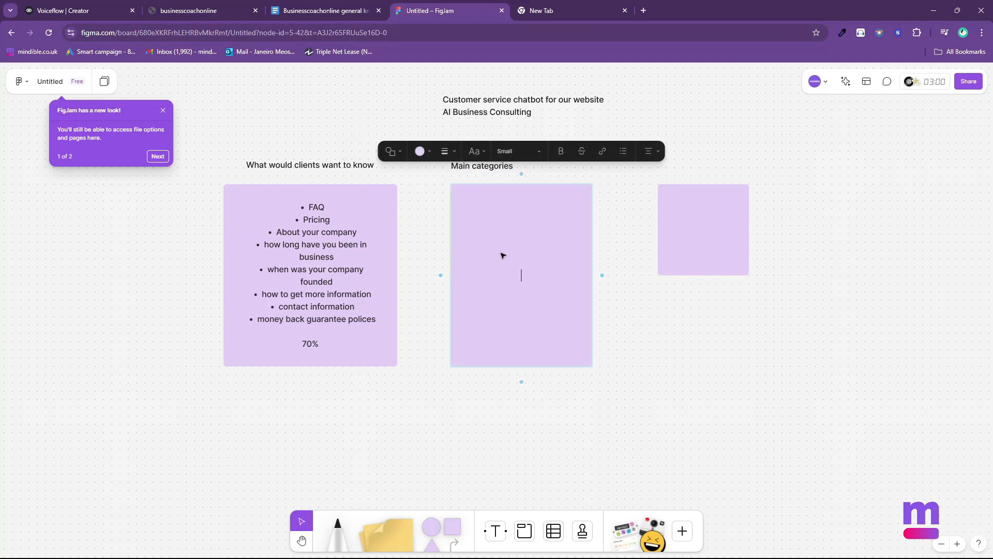
text(About us)
key(Return)
text(Pricing)
key(Return)
text(FAQ)
key(Return)
text(Email)
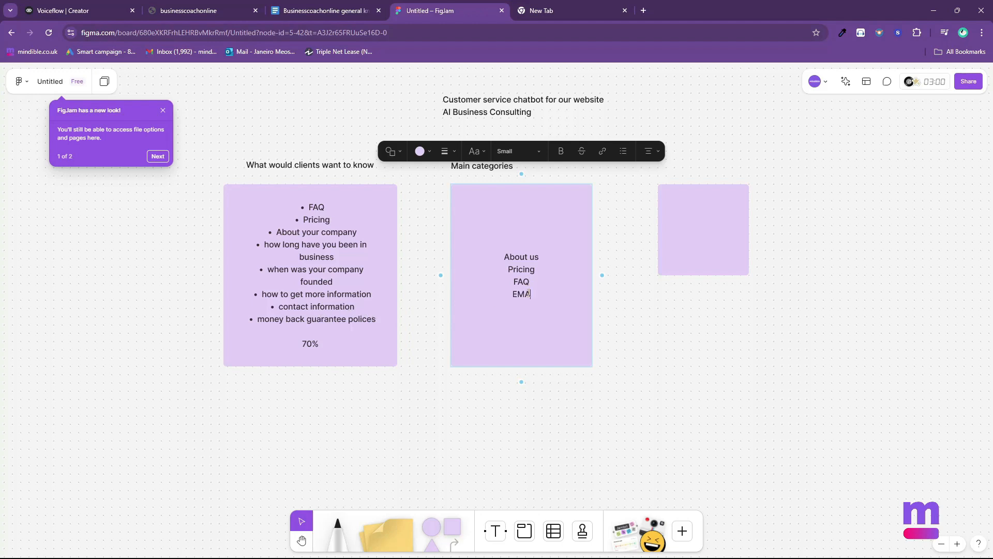
key(BackSpace)
key(BackSpace)
key(BackSpace)
text(ail)
key(BackSpace)
key(BackSpace)
key(BackSpace)
key(BackSpace)
key(BackSpace)
Add "AI Chatbot" as the fourth line in the middle box.
text(AI Chatbot)
drag(502, 254, 542, 297)
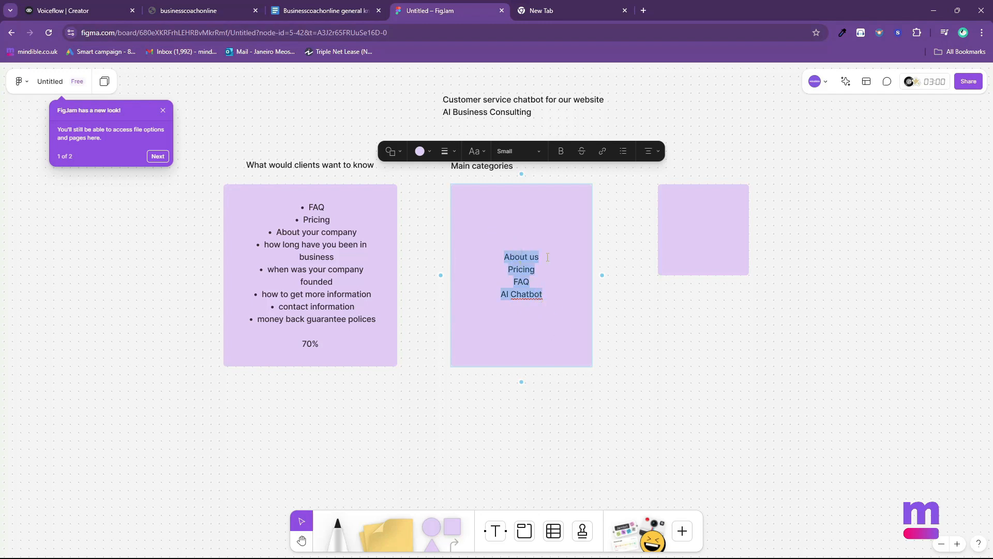
Enlarge the third square and enter the lines "Understand what is needed", "About us page", "Decide what to do" and "Repond accordingly" inside it.
drag(698, 244, 716, 252)
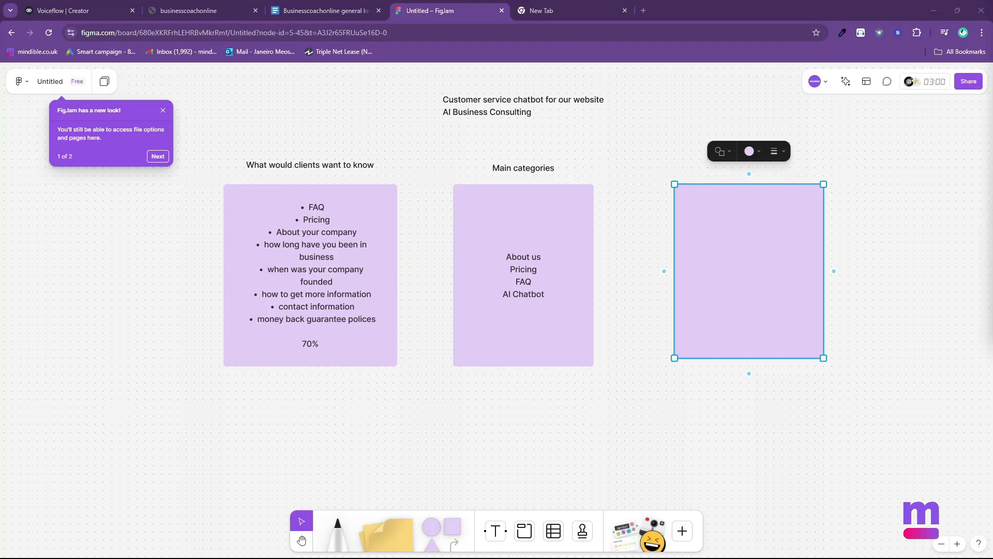
double_click(708, 207)
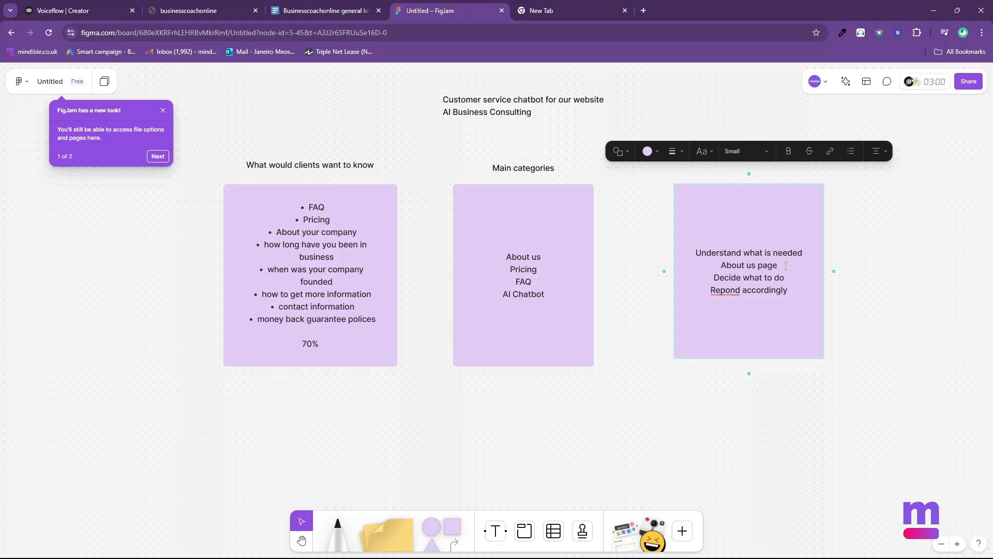
Insert the line "Pricing page/document explaining prices" below "About us page" in the third box.
key(Return)
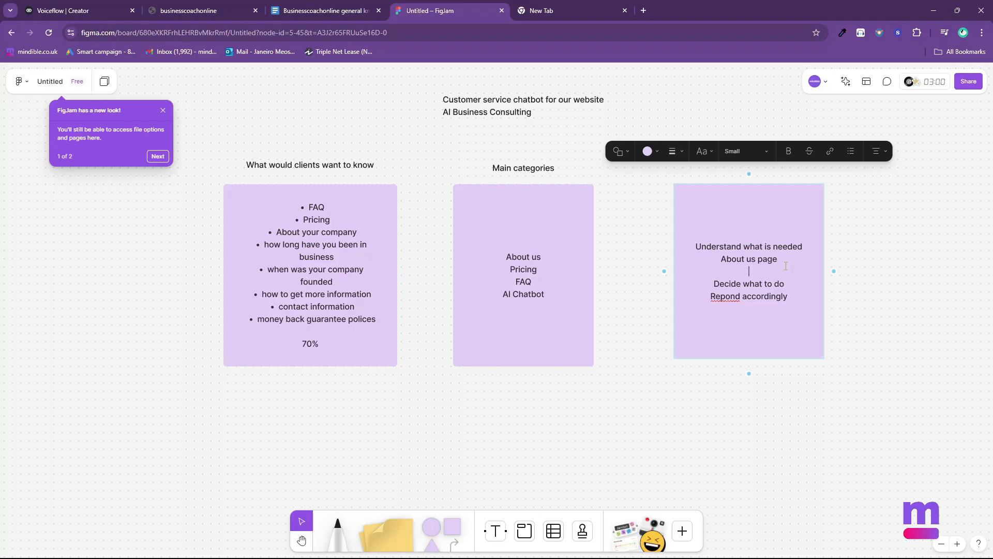
text(Prucing)
key(BackSpace)
key(BackSpace)
key(BackSpace)
key(BackSpace)
key(BackSpace)
text(icing page)
text(/)
text(PDF)
key(BackSpace)
key(BackSpace)
key(BackSpace)
text(document explaining prices)
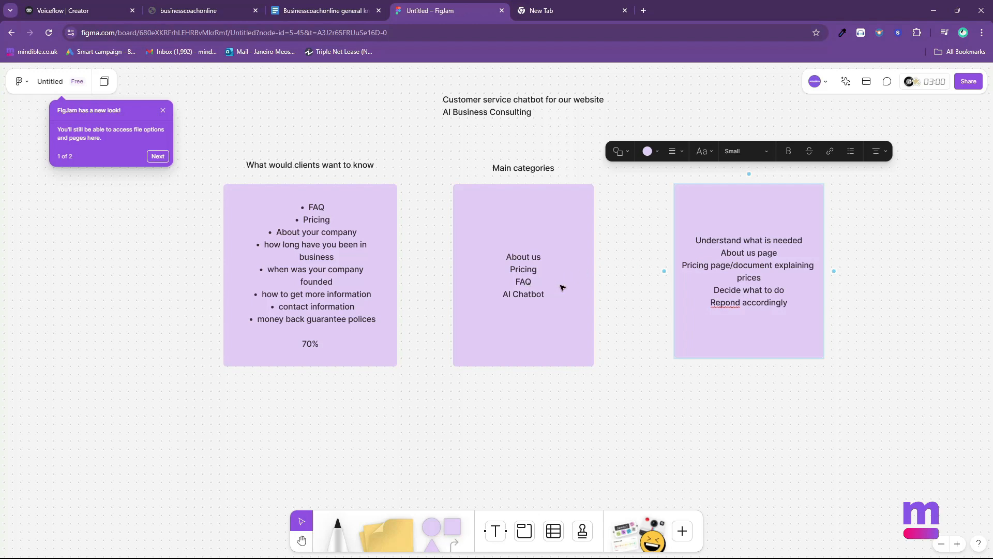
Add the lines "Documents" and "AI Chatbot" below the pricing line in the third box.
key(Return)
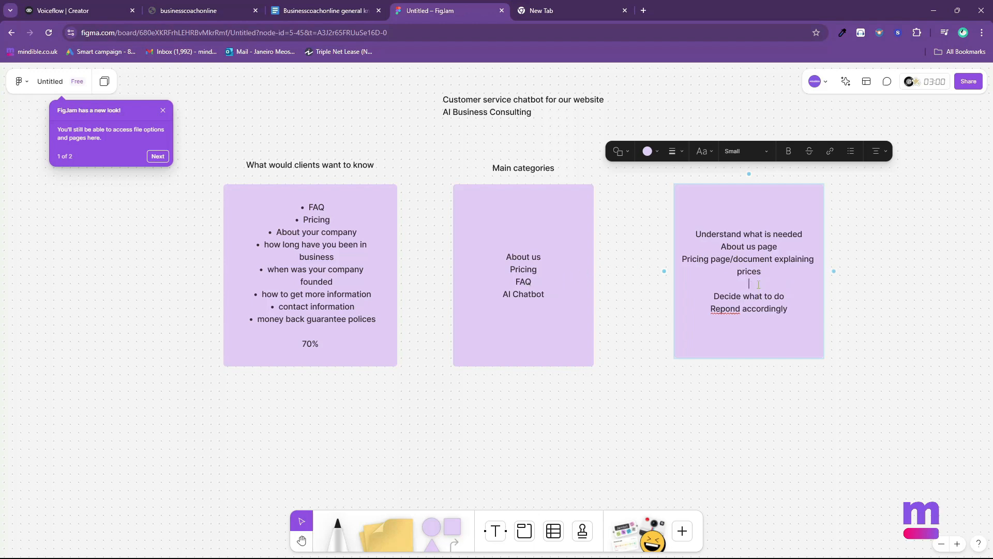
text(Documents)
key(Return)
text(AI Chatbot)
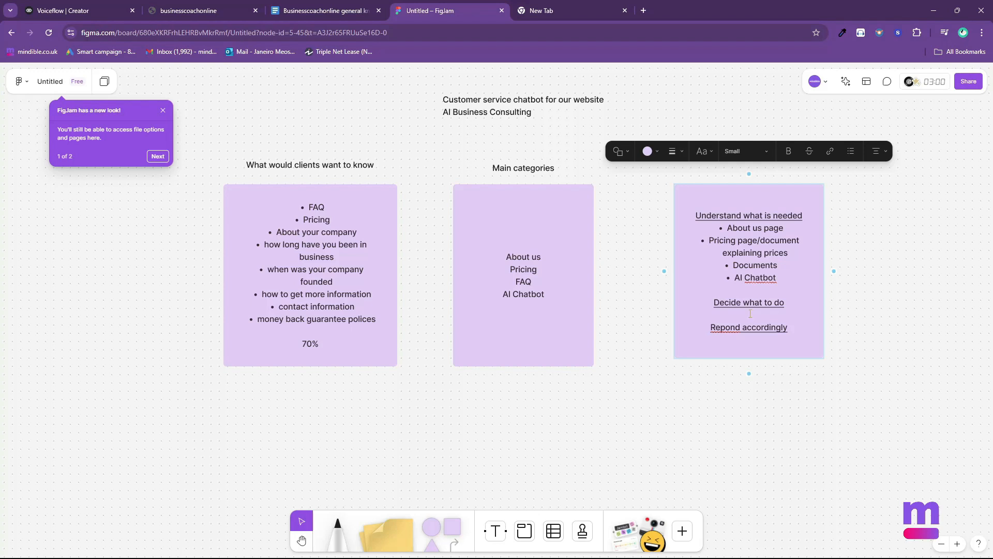
Complete the line "include the website's url" under "Decide what to do" and start a new line after it.
text(e the website)
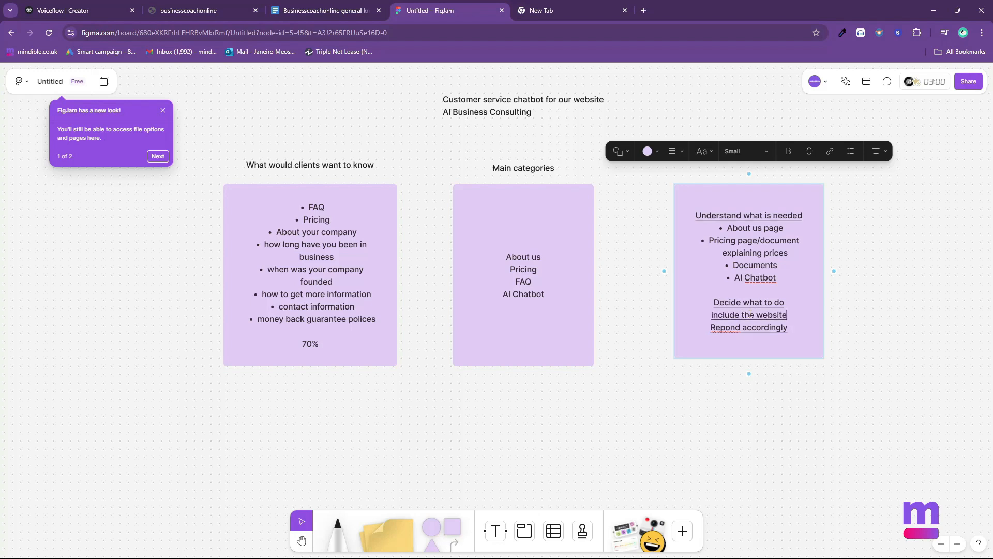
text('s url)
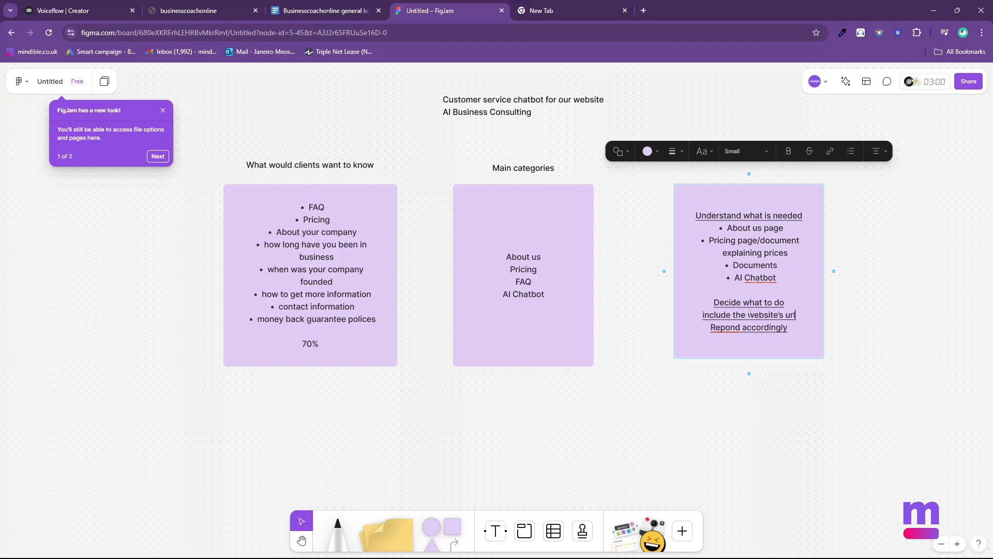
key(Return)
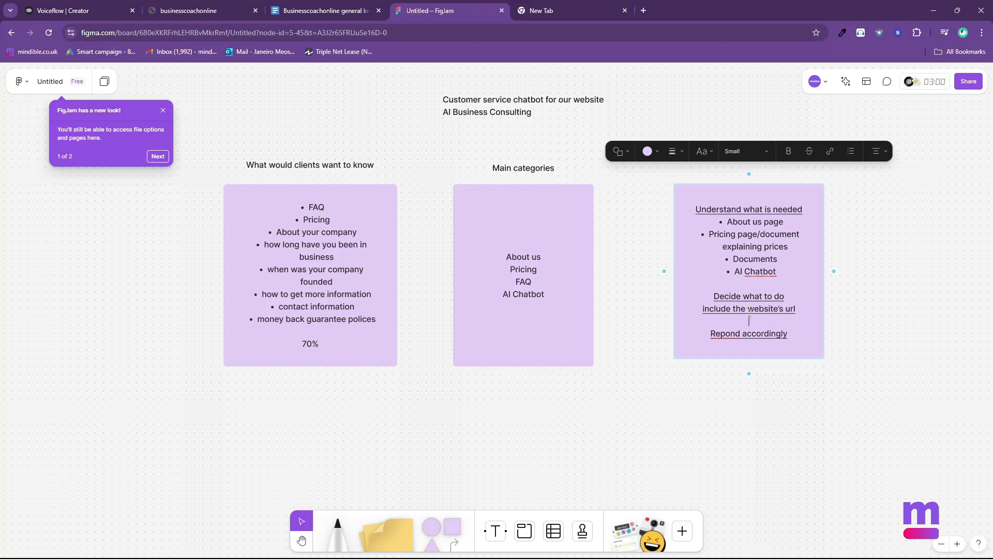
Add the lines "send the user to the website" and "utilise AI to extract the information and present it to the user" under "Decide what to do".
text(send the user to the )
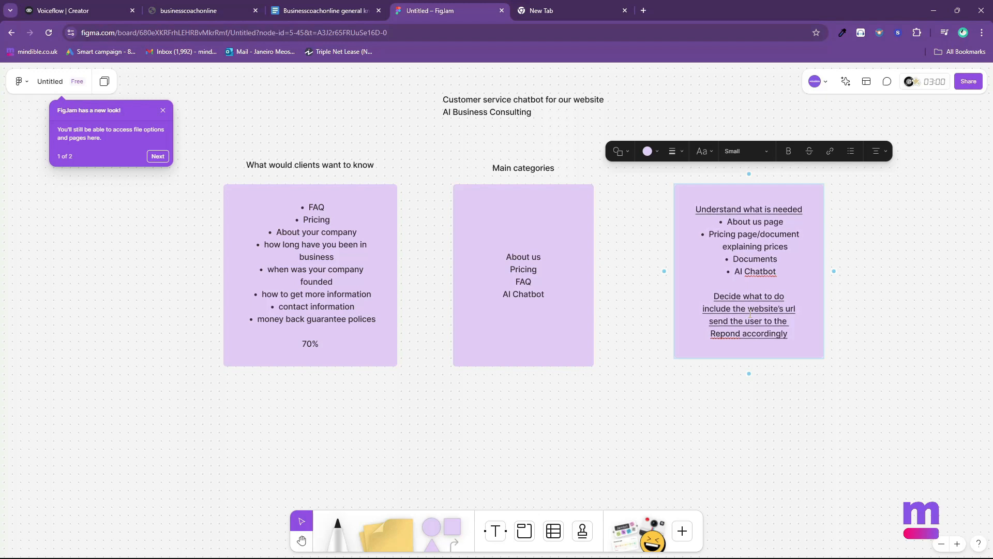
text(website)
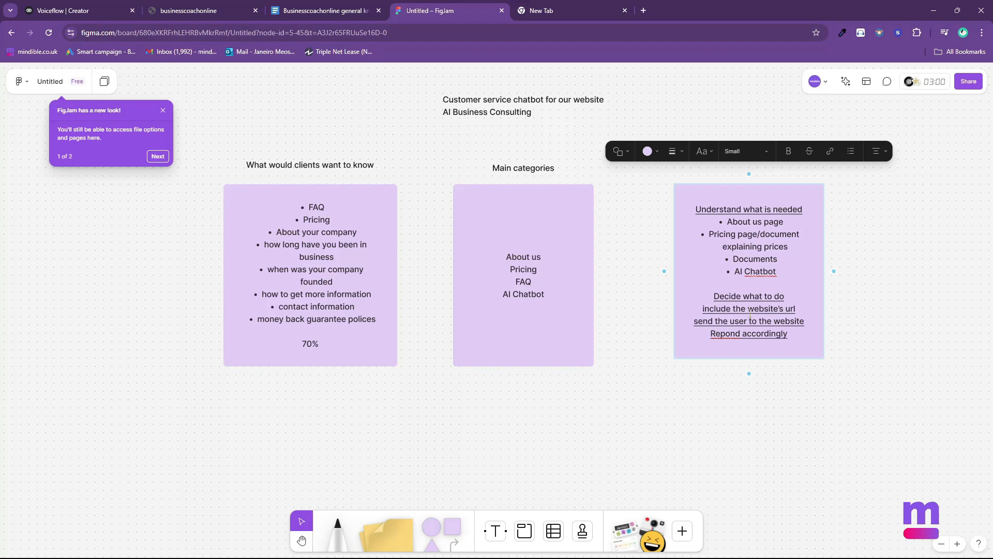
key(Return)
text(ut)
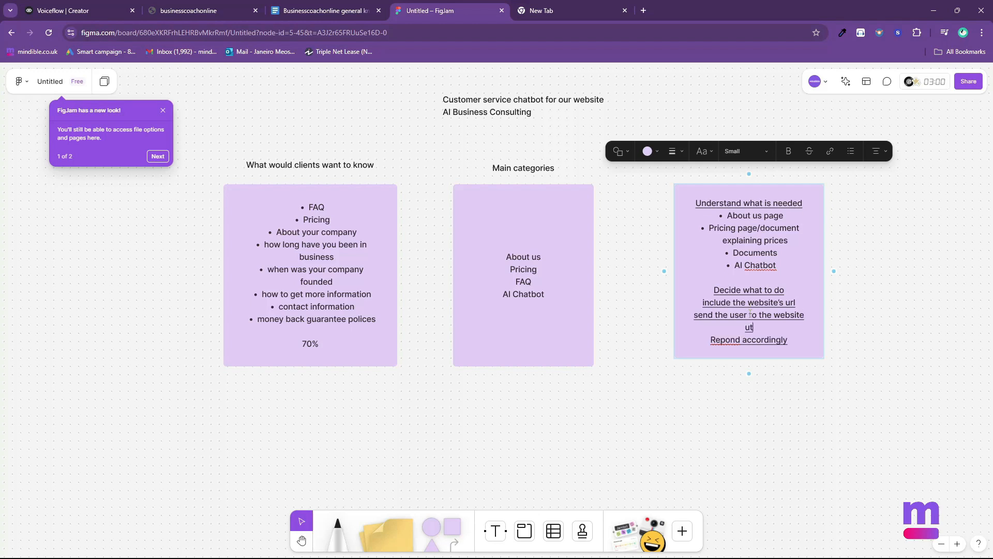
text(ilise AI to extract the inform)
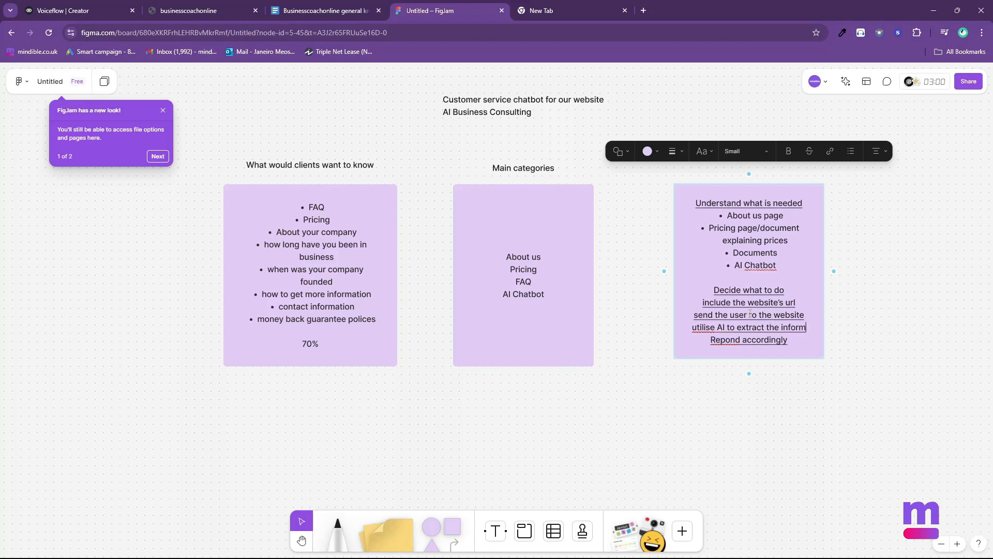
text(ation and pre)
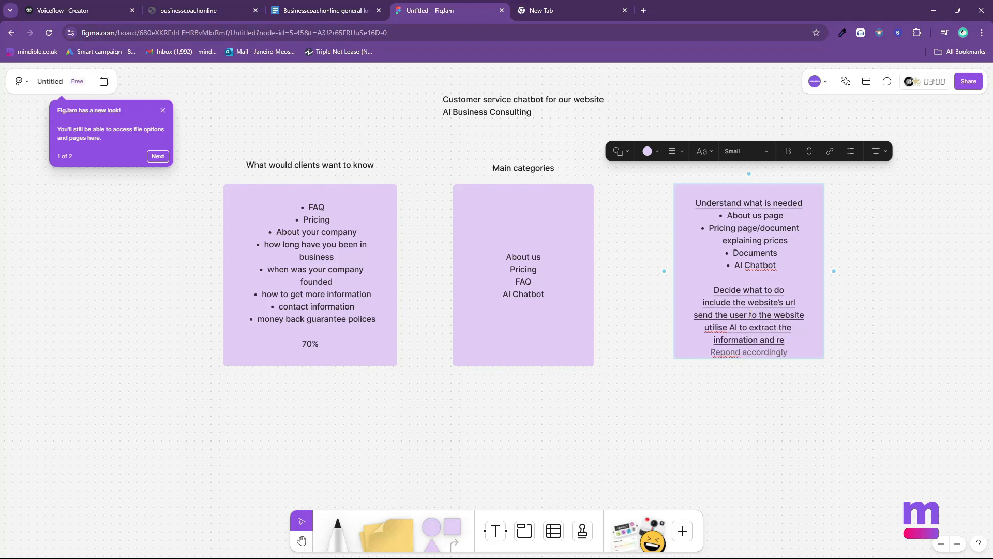
text(sent it to the user)
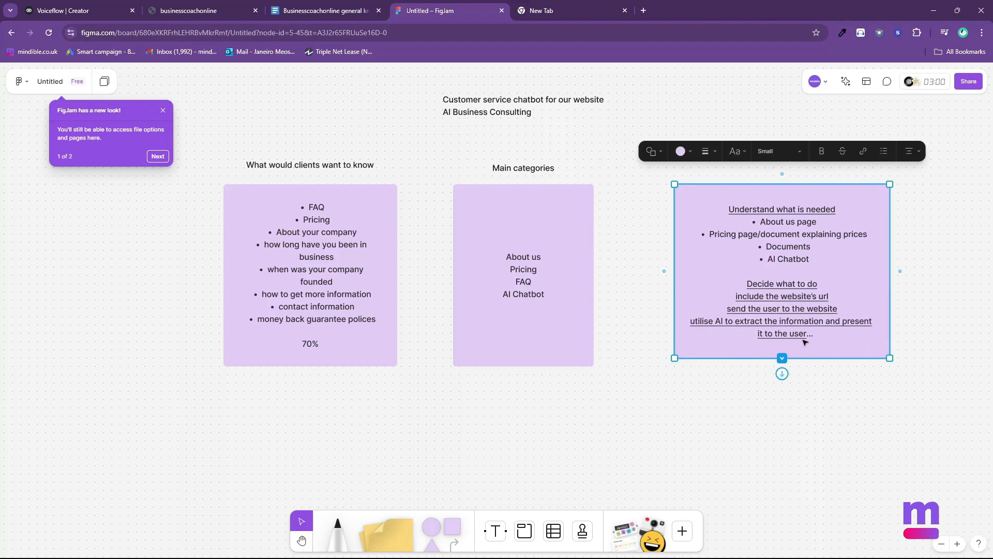
Format the three lines under "Decide what to do" as a bulleted list and correct "utilise" to "utilize".
drag(807, 393, 737, 356)
key(ctrl+shift+8)
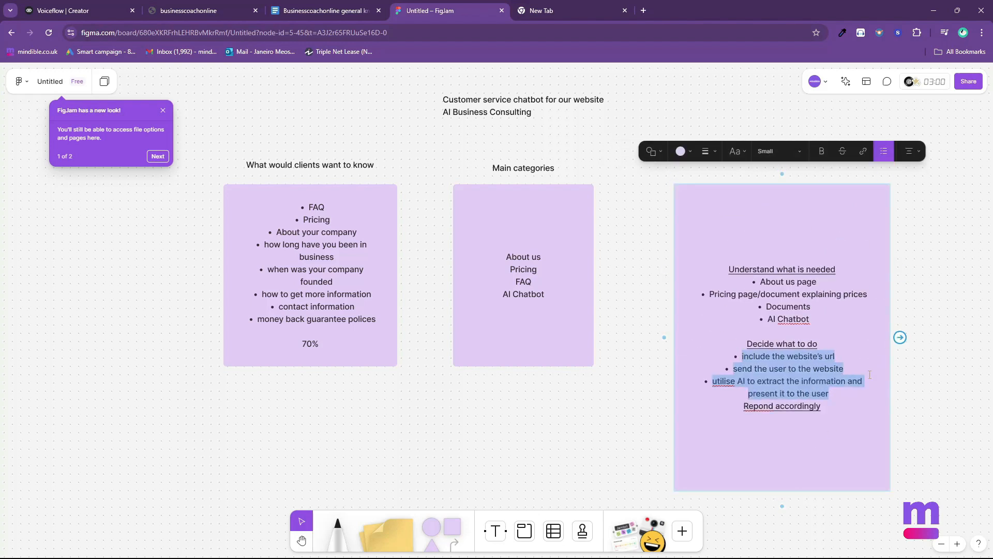
right_click(716, 382)
click(750, 390)
Add the bullet "Ask more question" with a blank line below it in the third box, and correct "Repond" to "Respond".
click(837, 396)
key(Return)
click(831, 389)
key(Return)
key(Return)
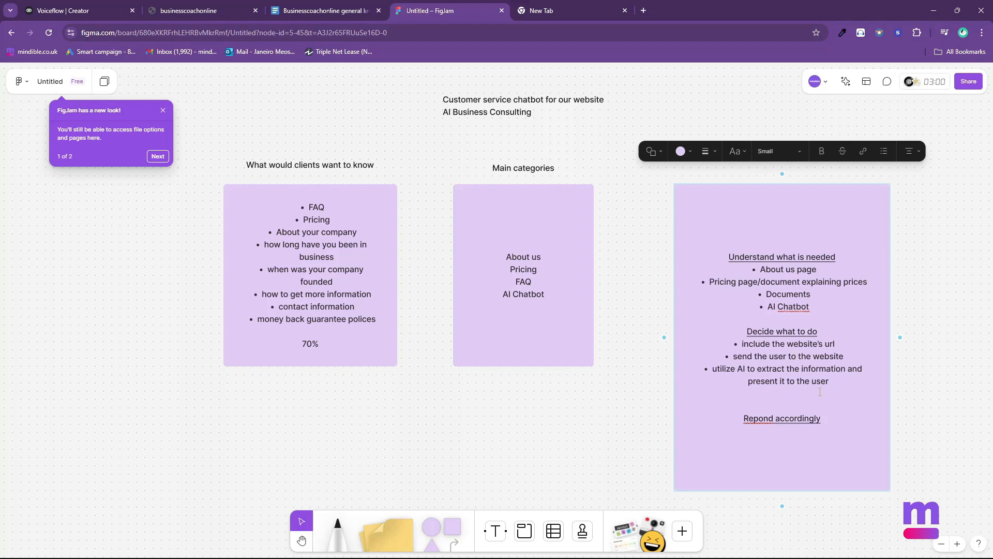
click(885, 151)
text(Ask more question)
right_click(760, 423)
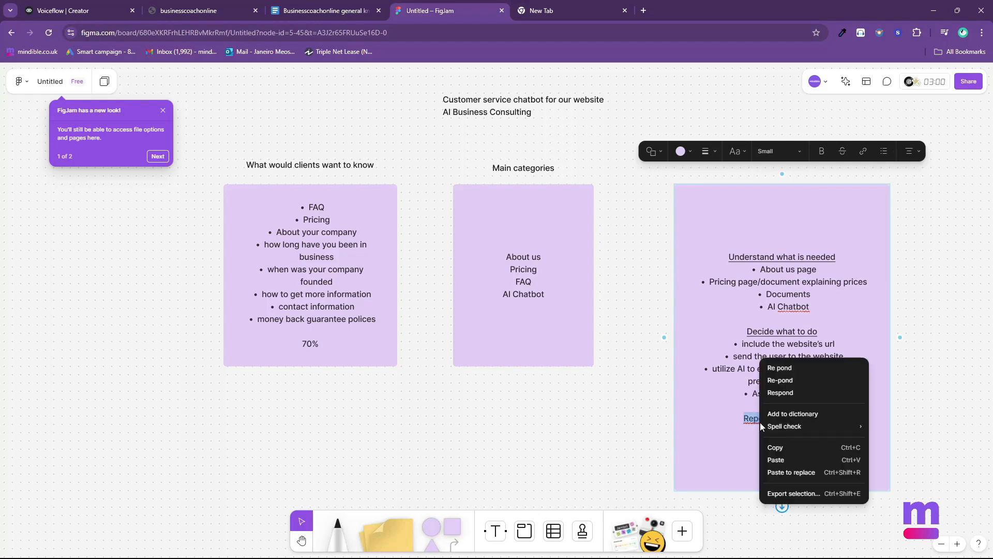
click(780, 392)
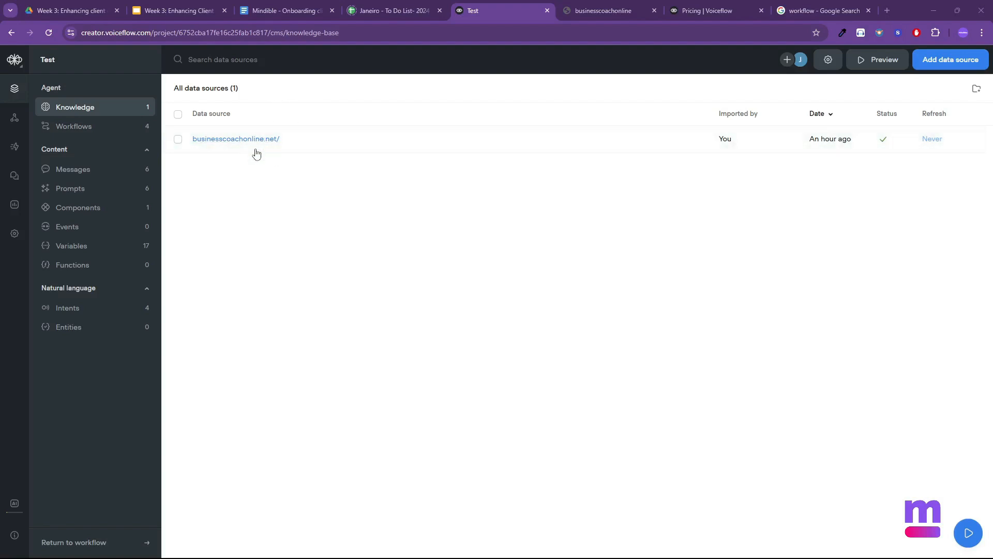
Switch to the businesscoachonline website and examine the AI services offered on its home page.
click(591, 14)
scroll(474, 305, down, 4)
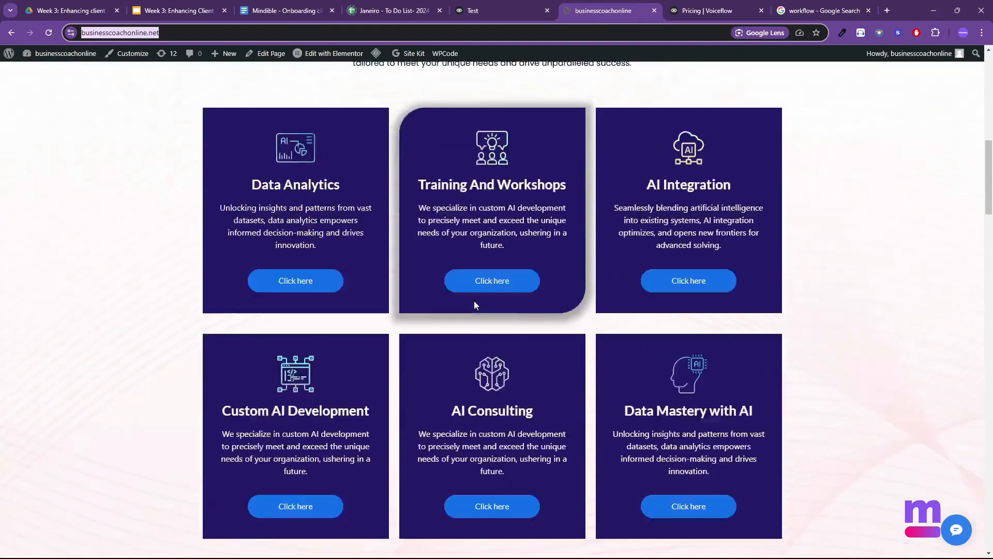
scroll(484, 326, down, 3)
scroll(491, 344, up, 10)
scroll(495, 353, down, 1)
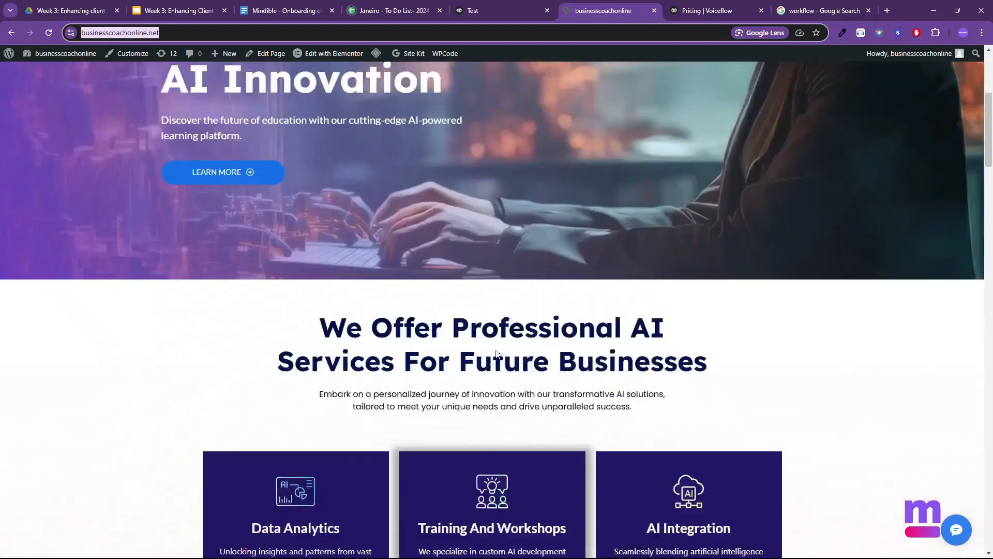
scroll(496, 354, down, 9)
scroll(496, 351, up, 3)
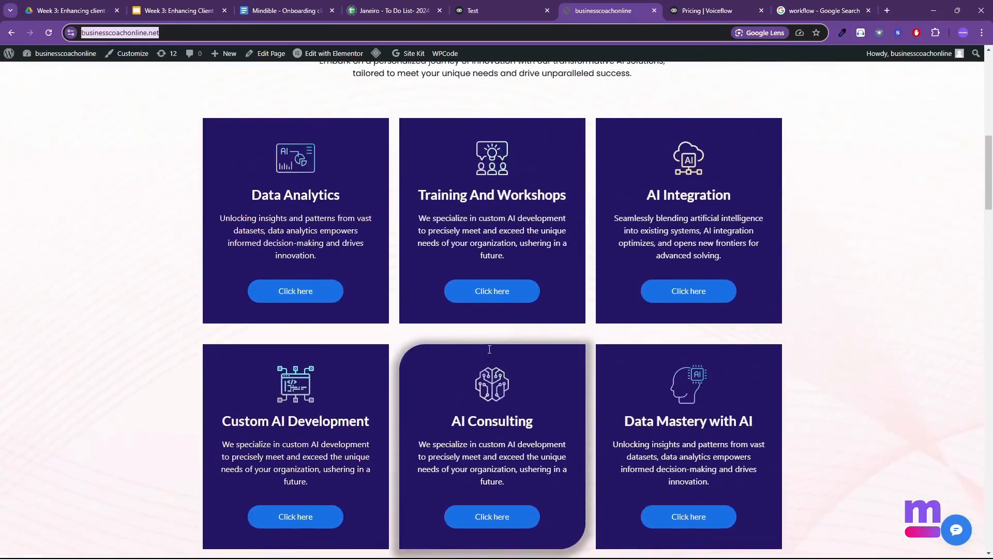
In Voiceflow, import plain text "Our prices packages at Business coach online are", "$10 basic - workshops", "$50 premium - workshops and consulting" as a knowledge data source.
click(516, 11)
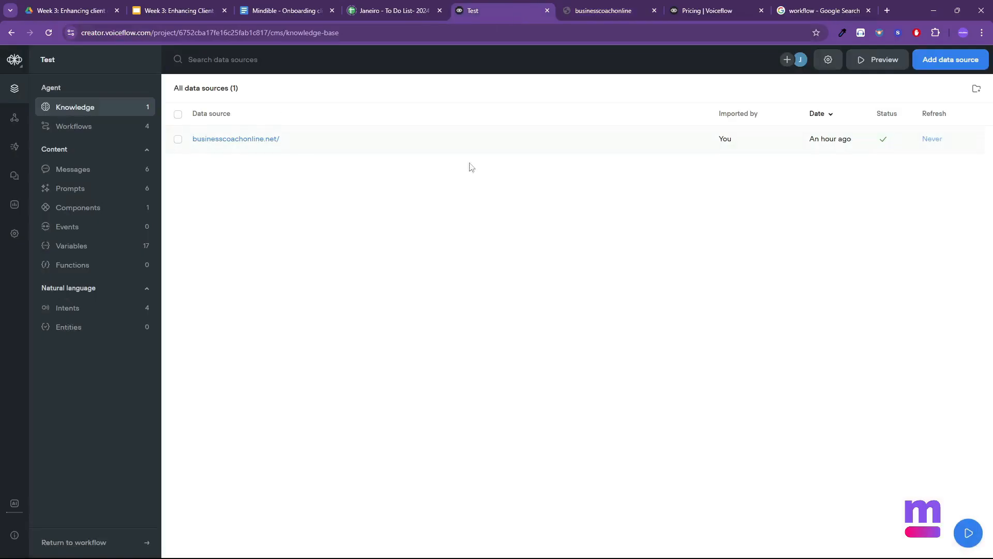
click(962, 66)
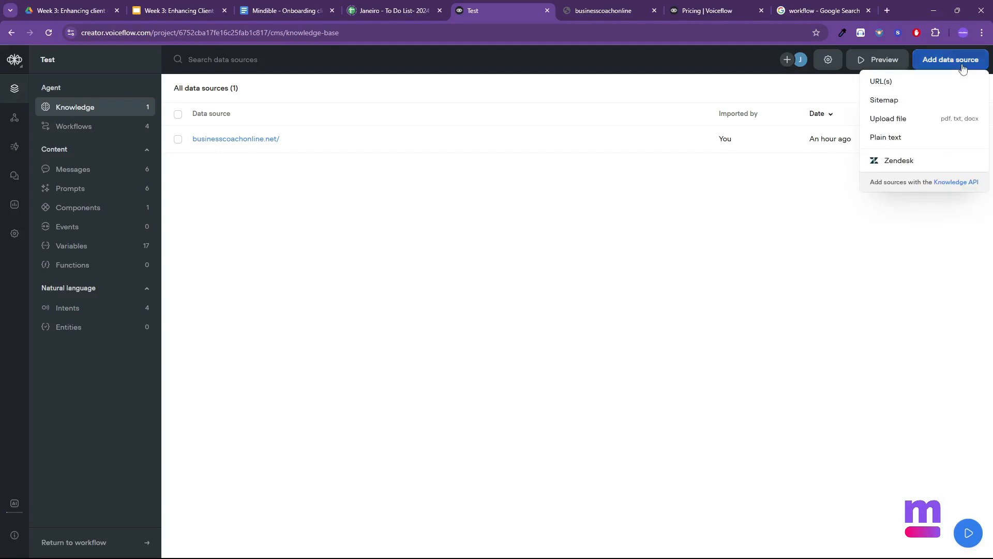
click(899, 140)
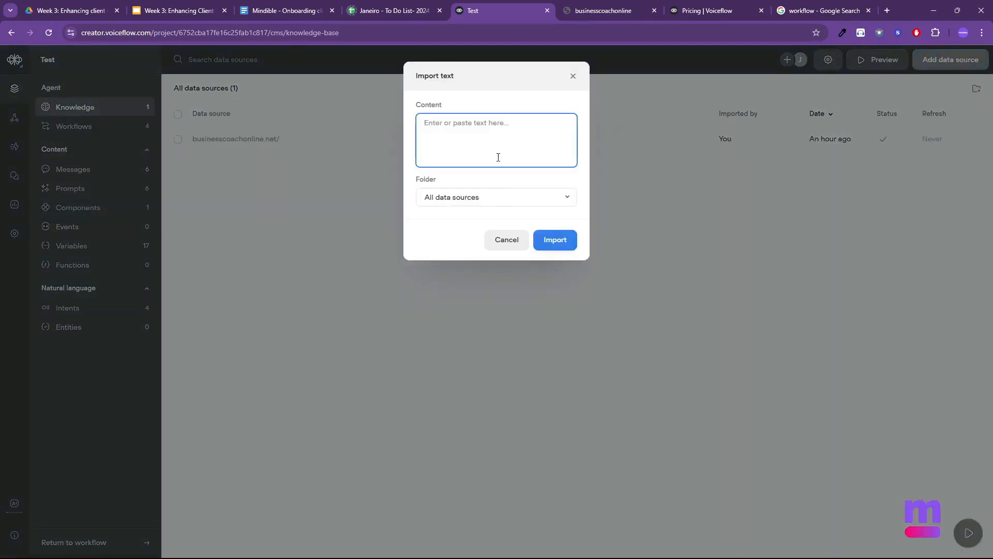
text(Our prices packages at Business coach online are)
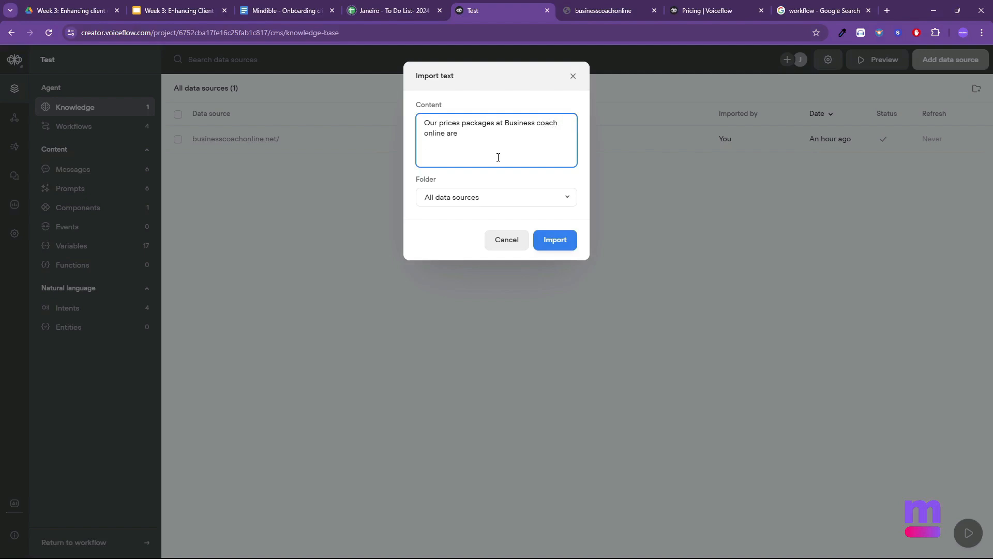
key(Return)
text($10 basic - workshops $50 premium - worksh)
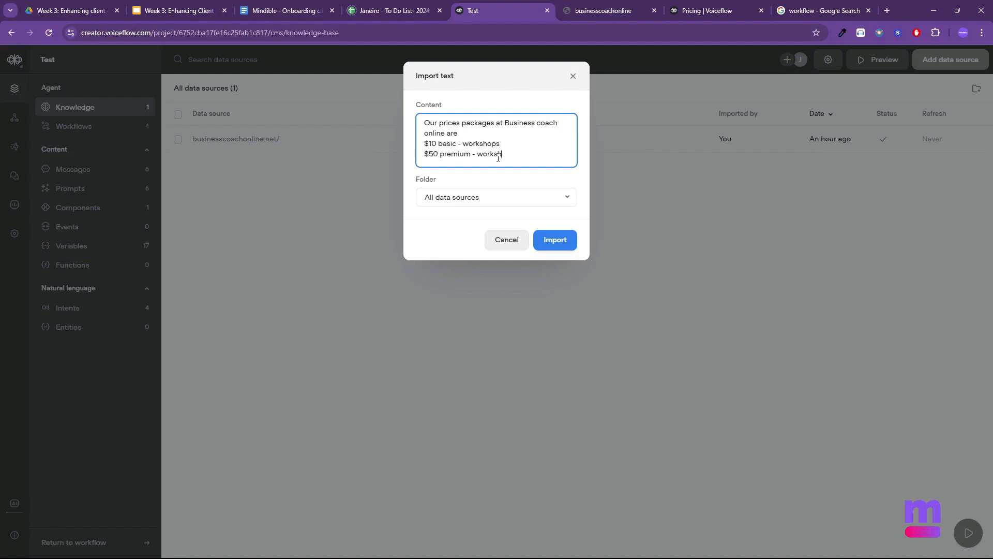
text(ops and consulting)
click(561, 241)
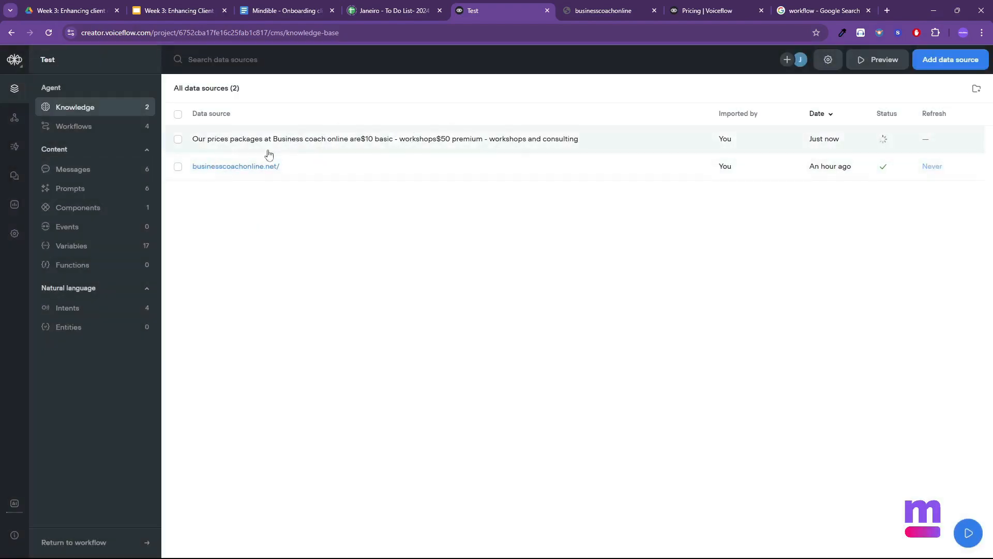
Test the knowledge base preview with the question "What is businesscoachonline".
click(886, 63)
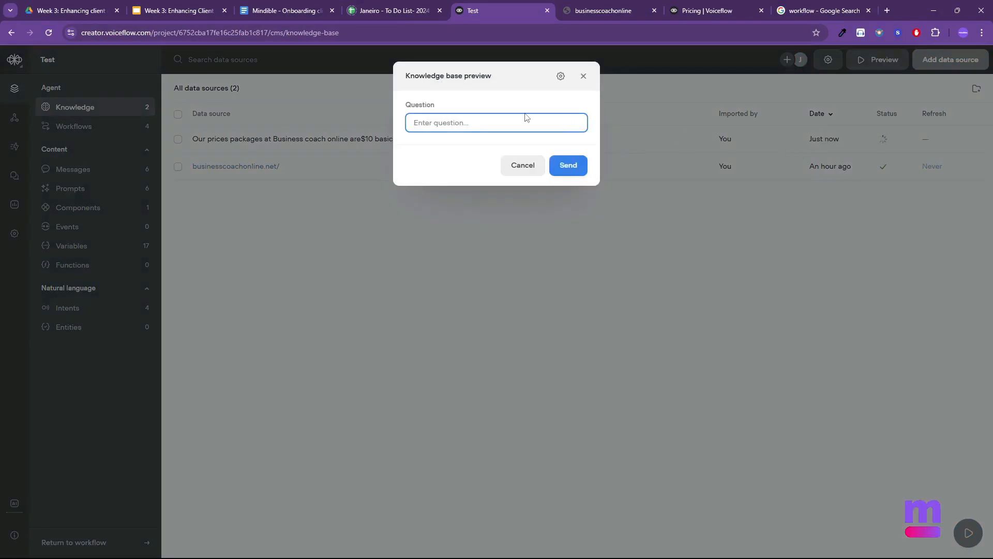
text(What is businesscoachonline)
click(569, 167)
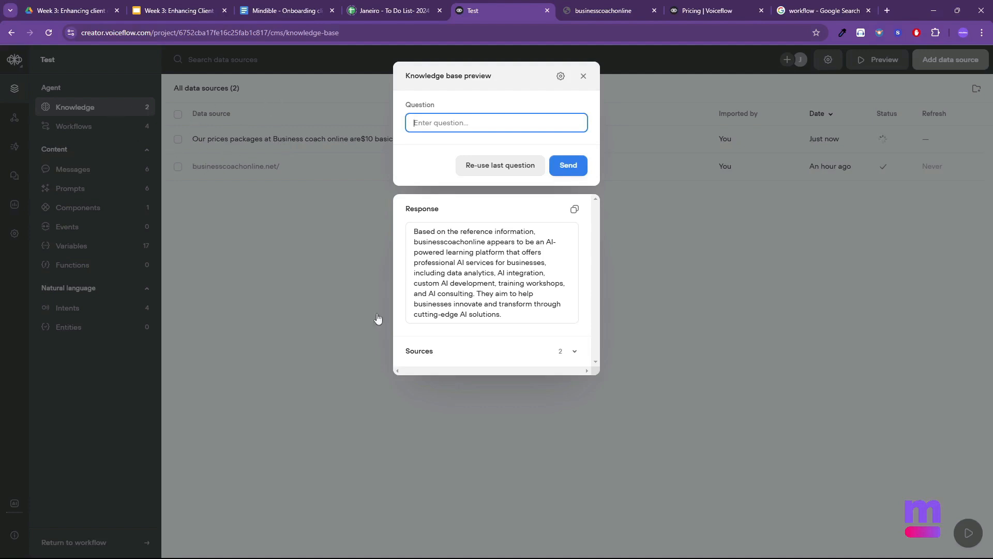
Expand the sources of the preview response and examine the website passages and their chunk scores.
click(477, 357)
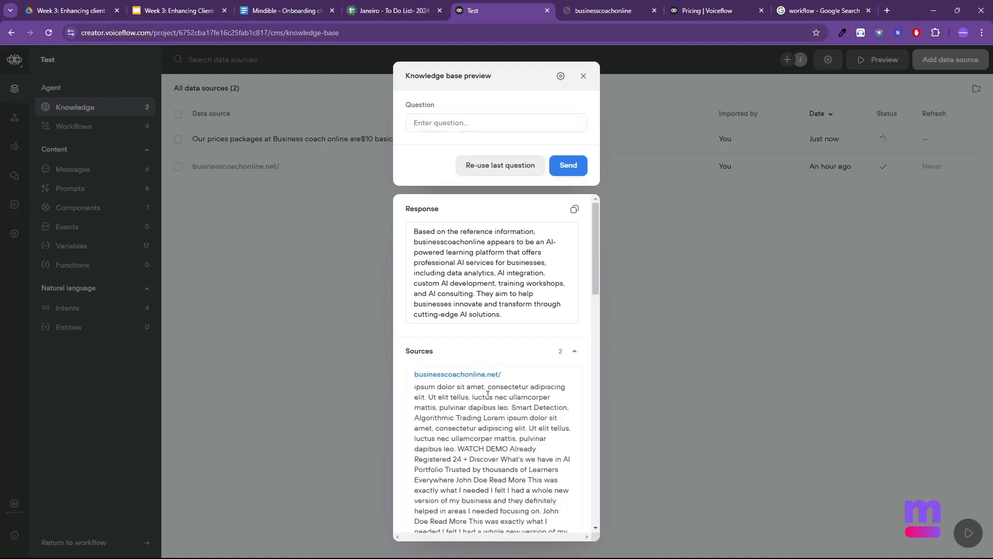
scroll(479, 414, down, 4)
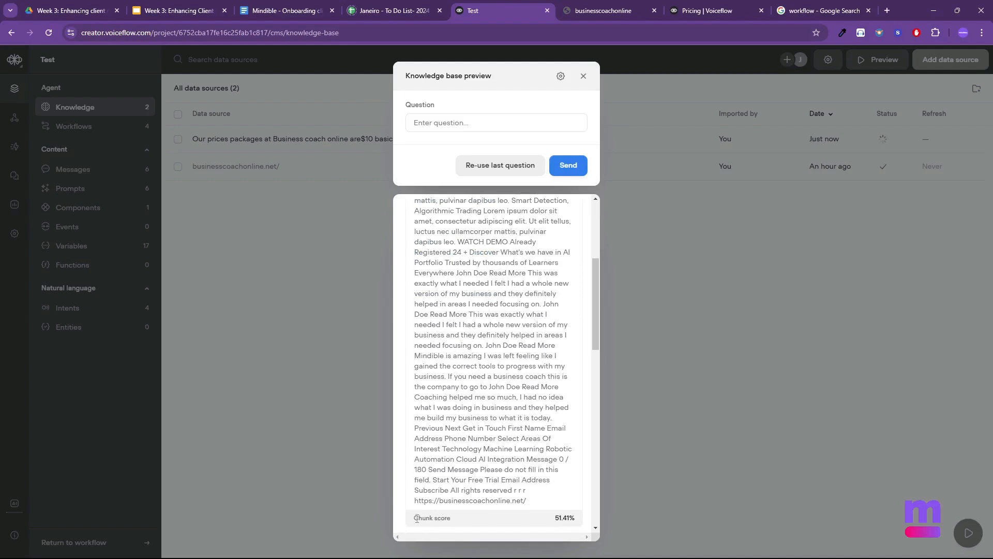
scroll(457, 357, down, 8)
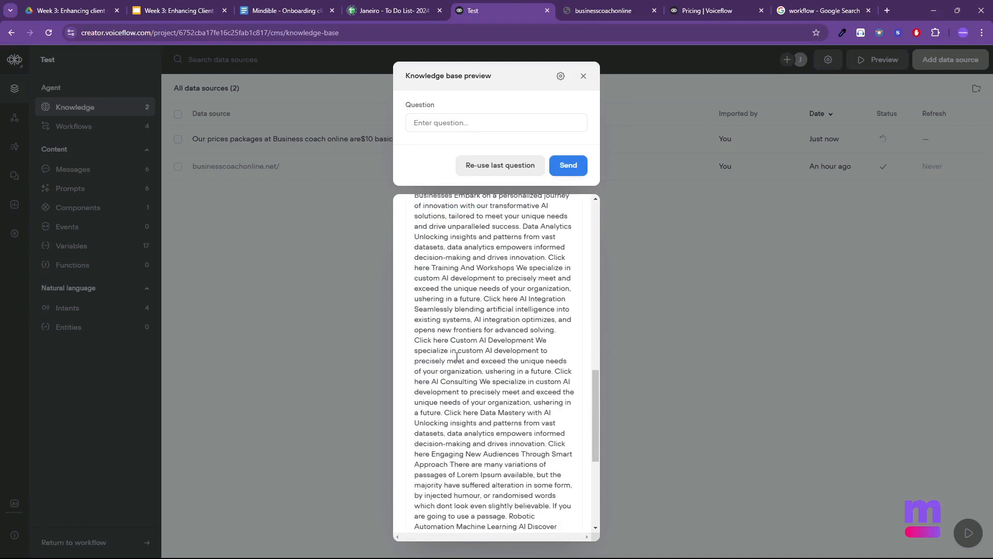
scroll(493, 365, up, 3)
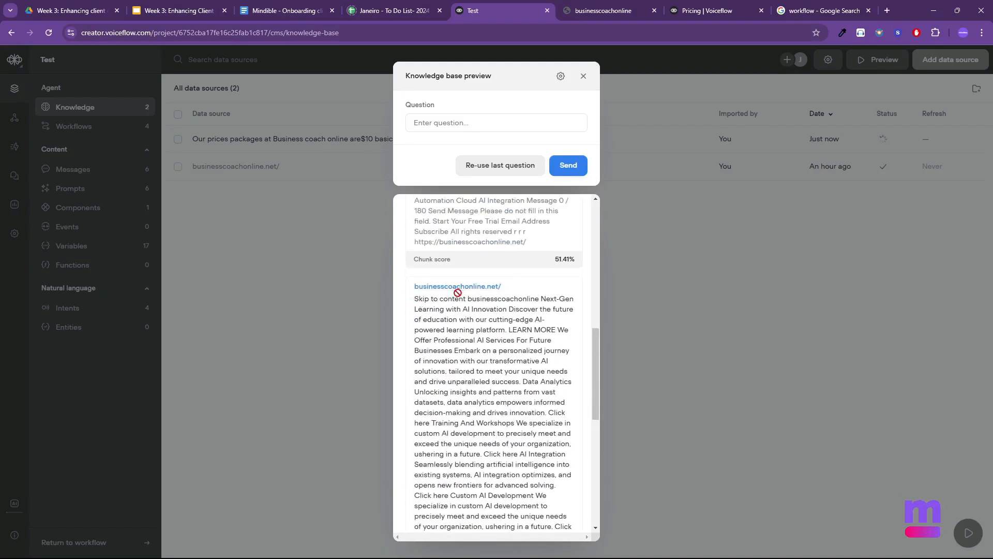
scroll(460, 305, up, 10)
scroll(489, 318, up, 1)
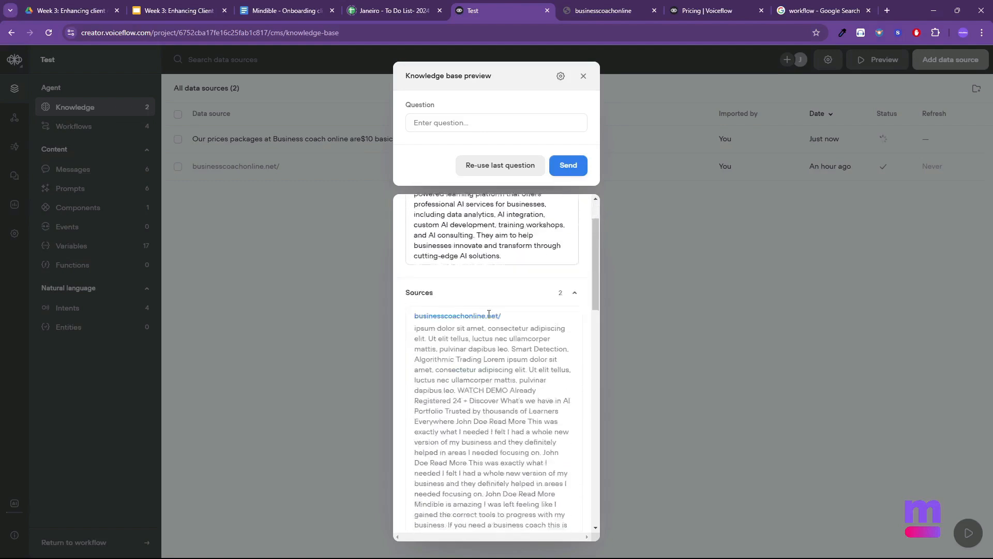
scroll(481, 300, down, 4)
scroll(474, 283, up, 5)
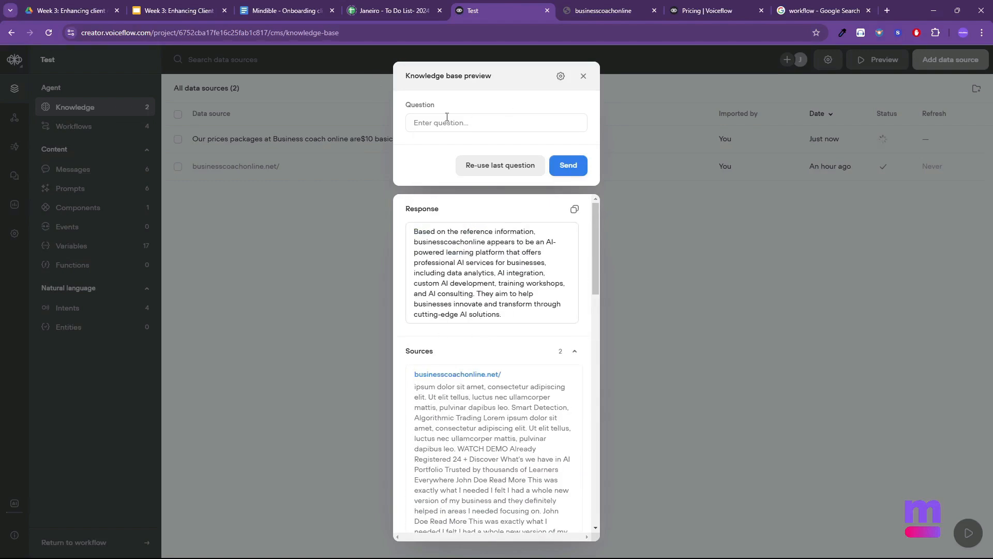
Review the knowledge base preview settings, including the available AI models and the system prompt, and close the preview.
click(561, 78)
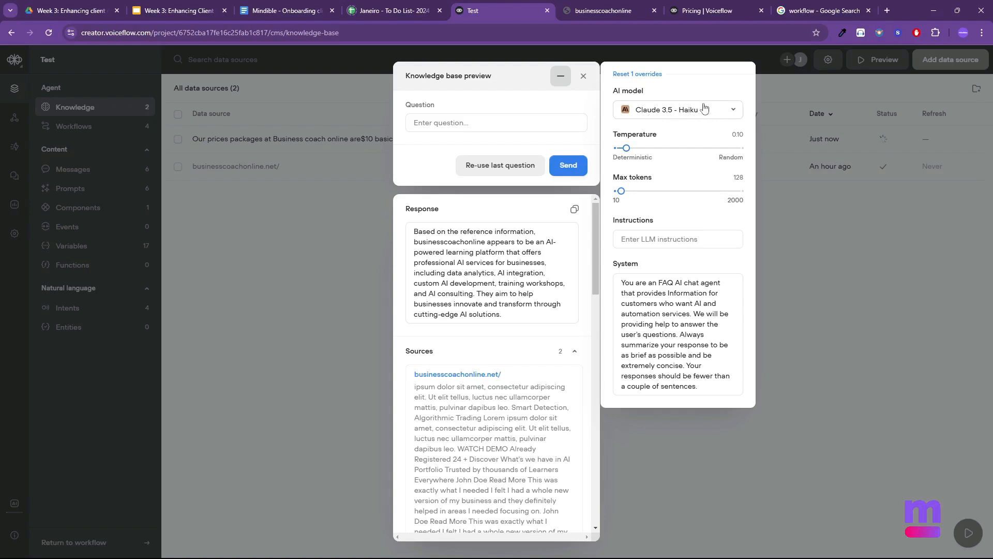
click(665, 115)
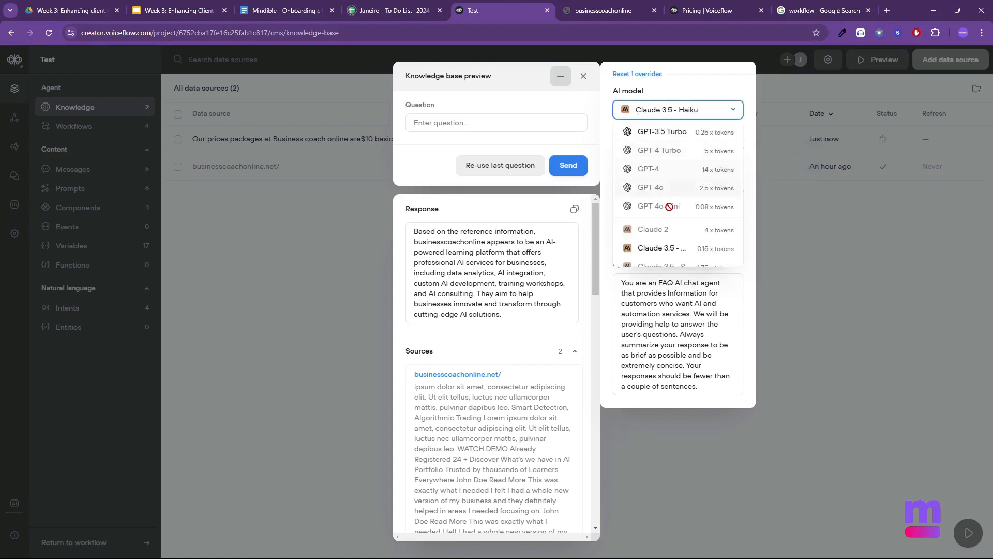
mouse_move(664, 205)
scroll(690, 197, down, 2)
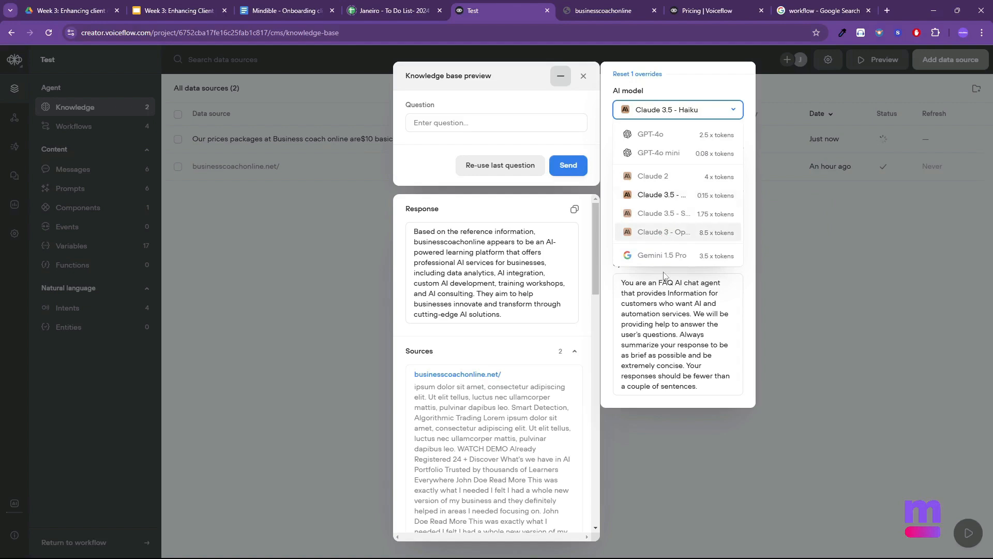
scroll(659, 207, up, 2)
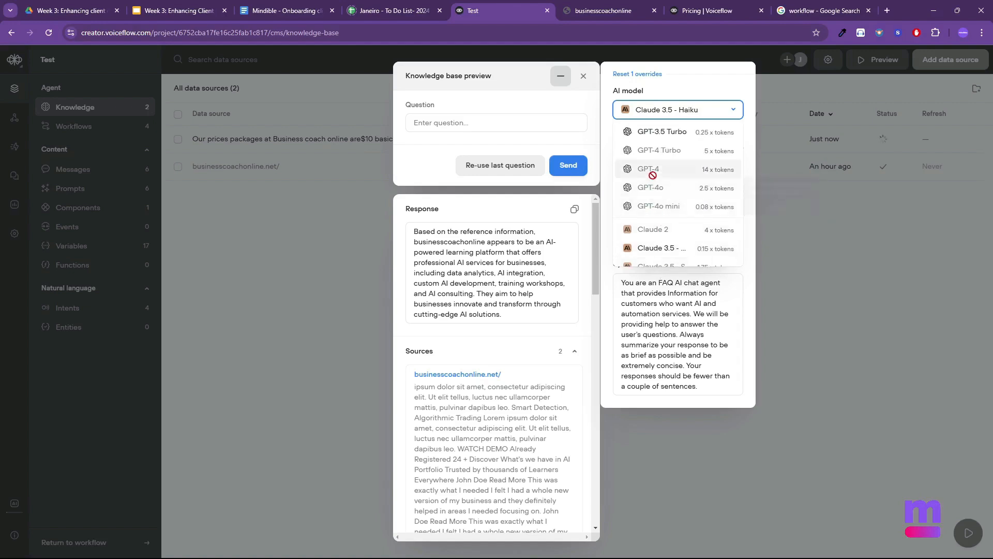
mouse_move(666, 173)
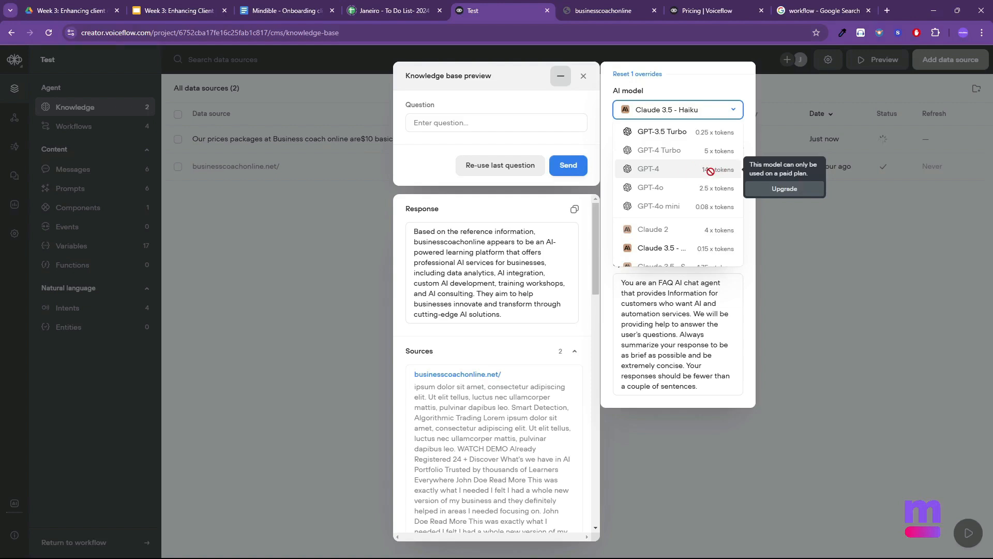
click(695, 347)
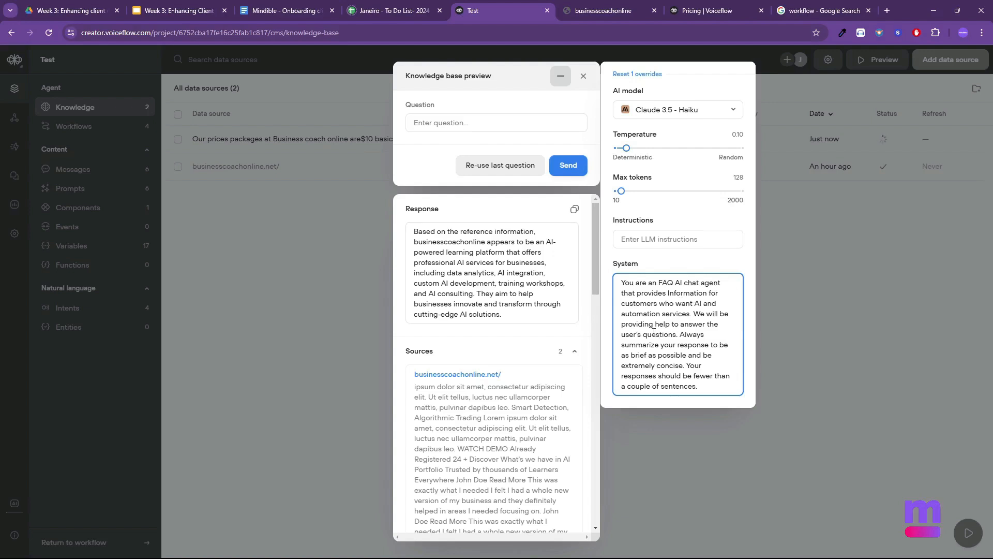
click(888, 276)
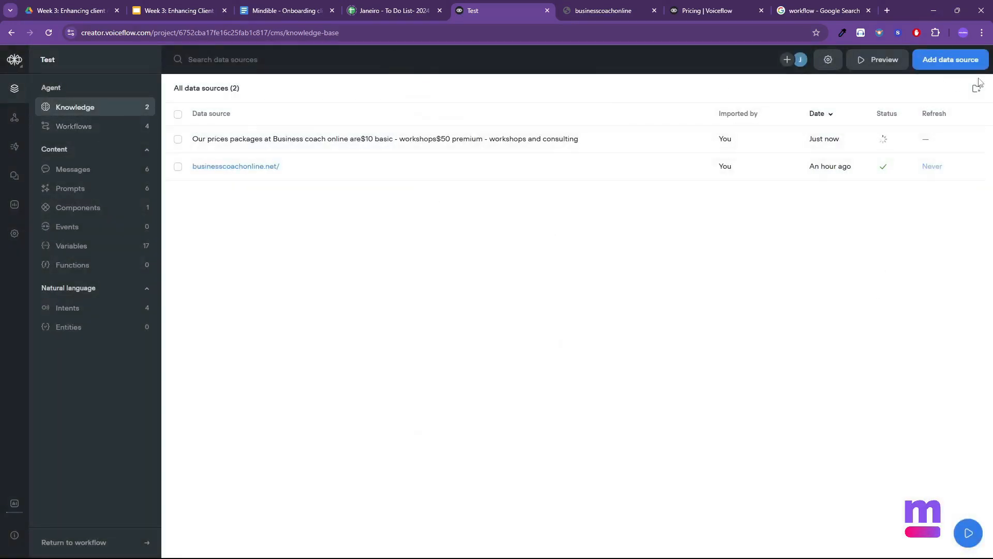
Import plain text "Our consultants at businesscoachonline are" as a data source, listing two consultants' names with "Specialises in Zapier" and "specialises in AI chatbots".
click(951, 66)
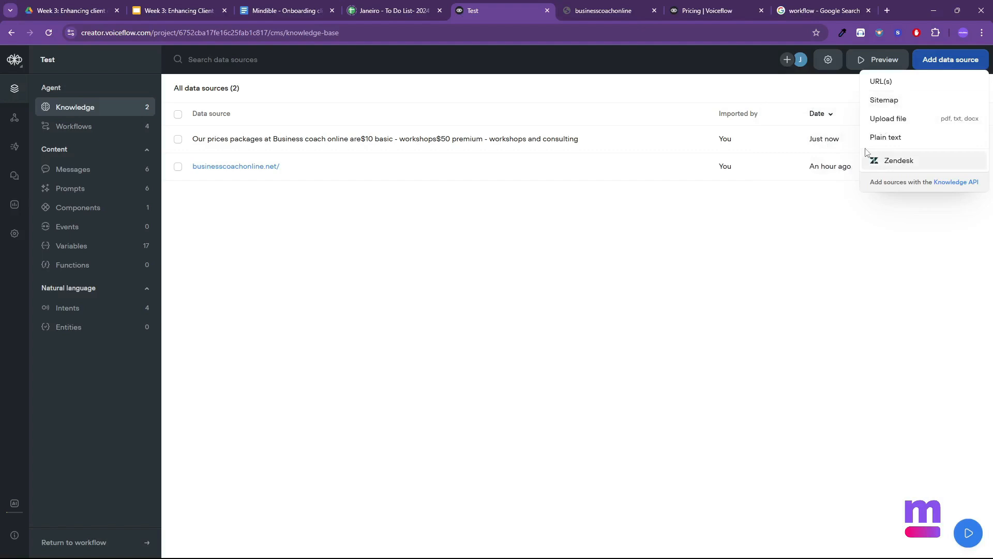
click(353, 288)
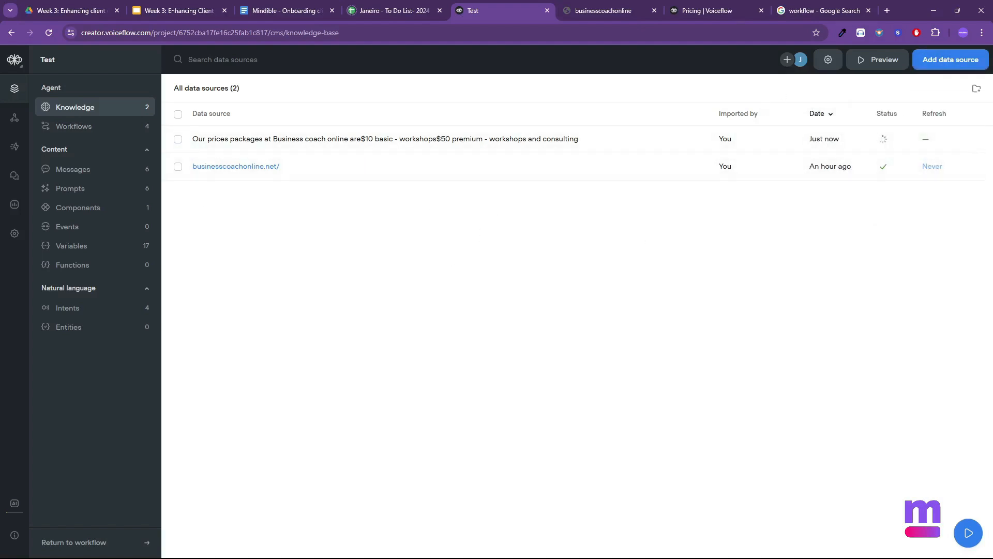
click(954, 59)
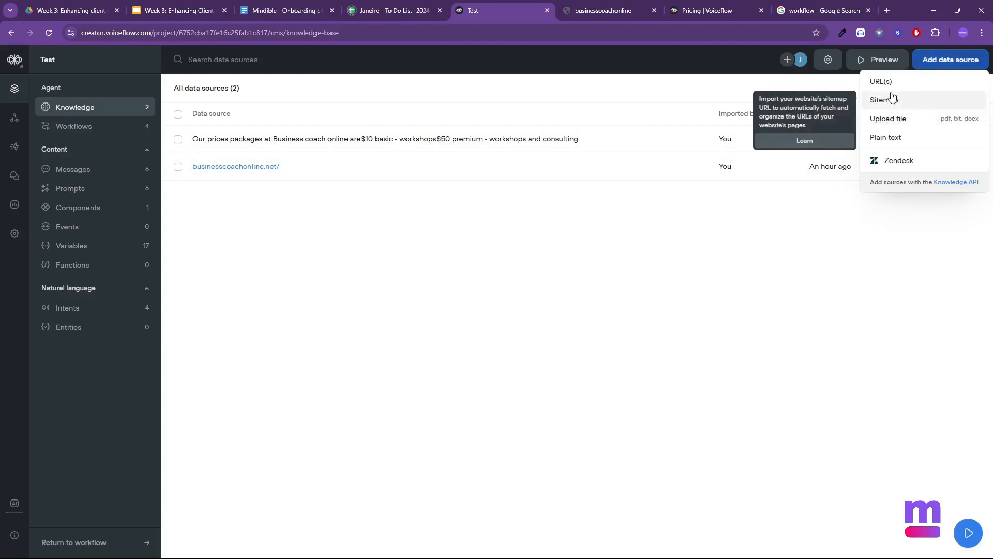
click(898, 140)
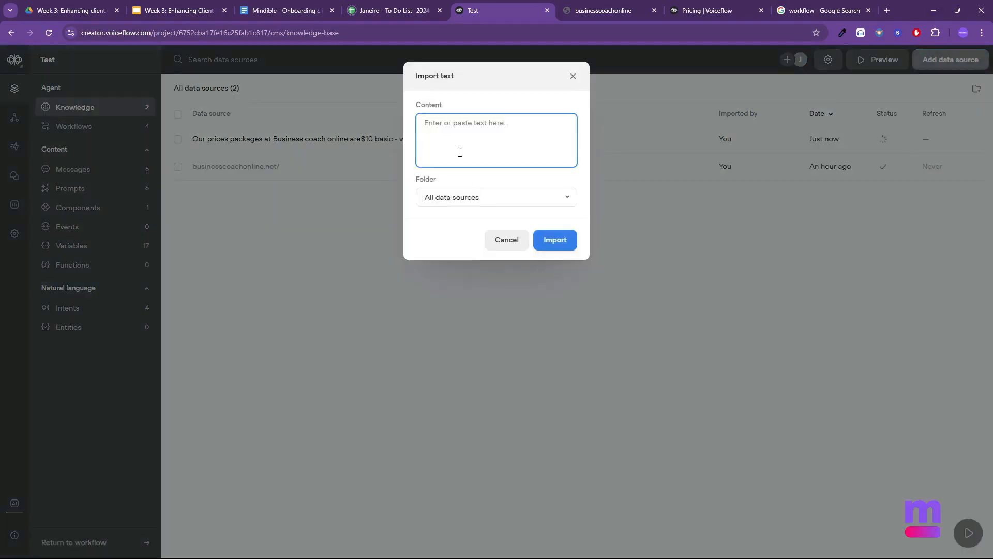
text(Our consultants at businesscoachonline are)
key(Return)
text(Amba -)
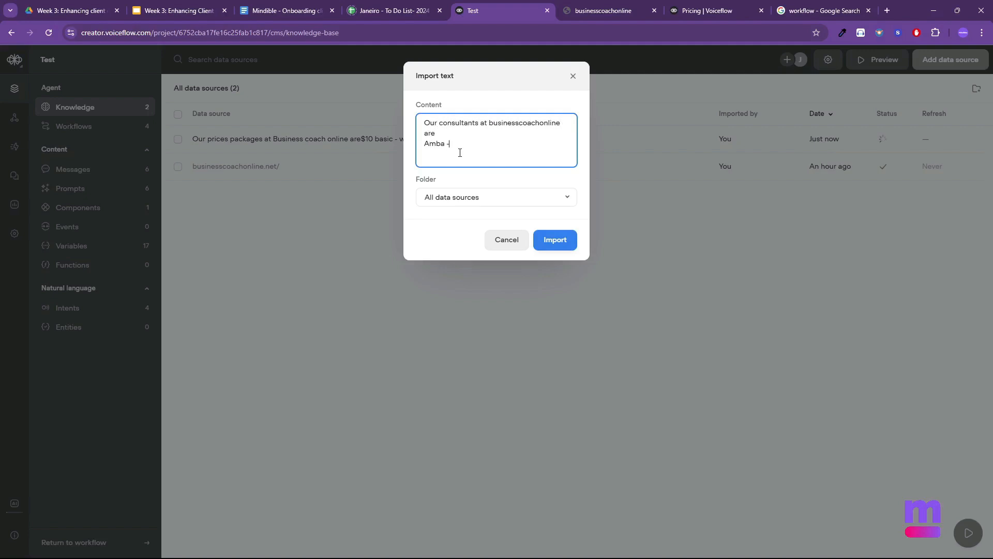
text( Specialises in Zapier)
key(Return)
text(Janeiro - spea)
text(ialises in AI chatbots)
click(561, 243)
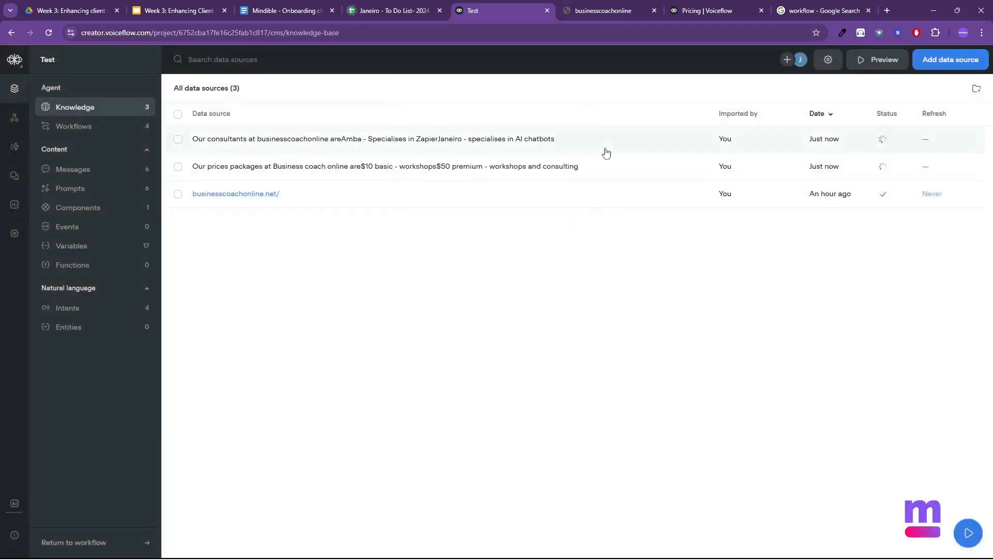
Test the knowledge base preview with the question "Whom are the consultants that work at Businesscoachonline".
text(Whom are)
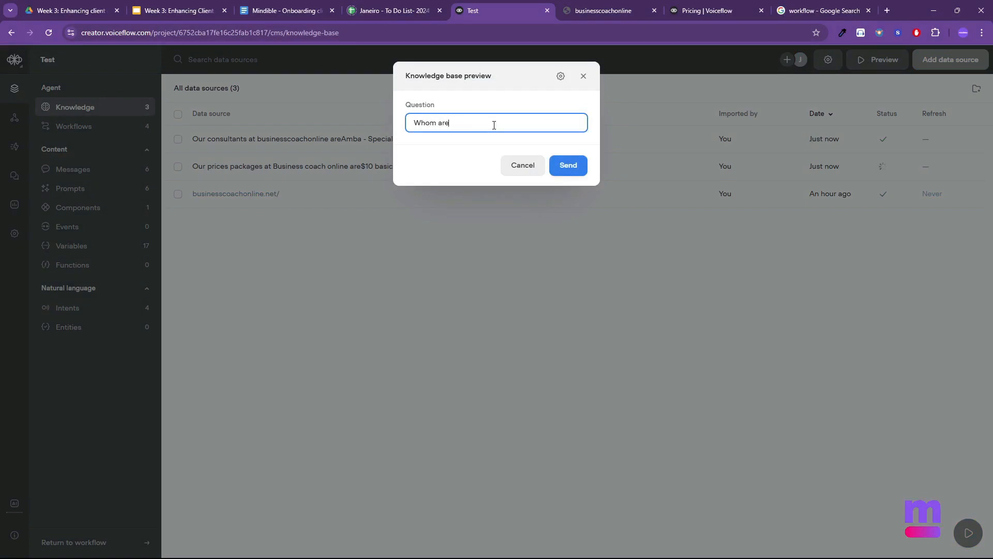
text( the consultants that work at Businesscoachonline)
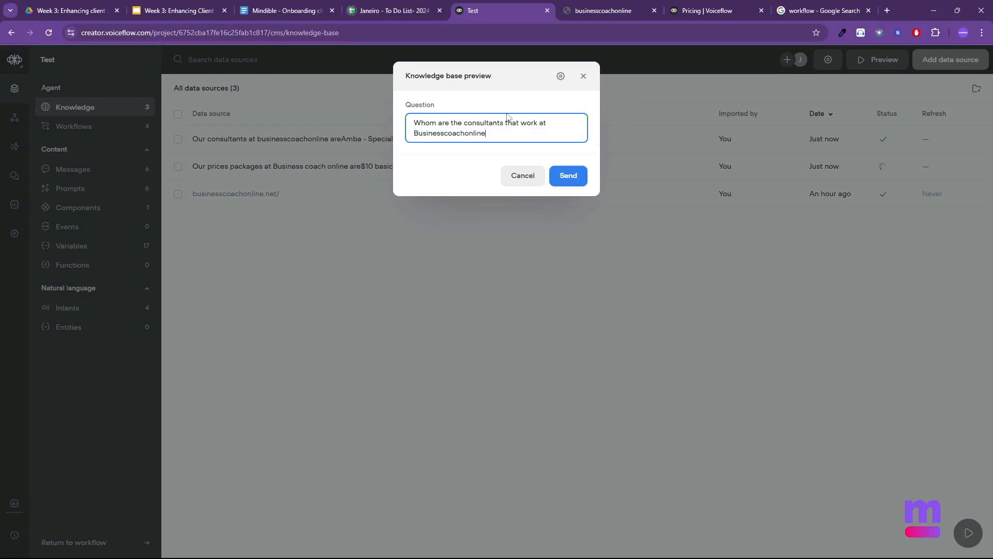
click(567, 176)
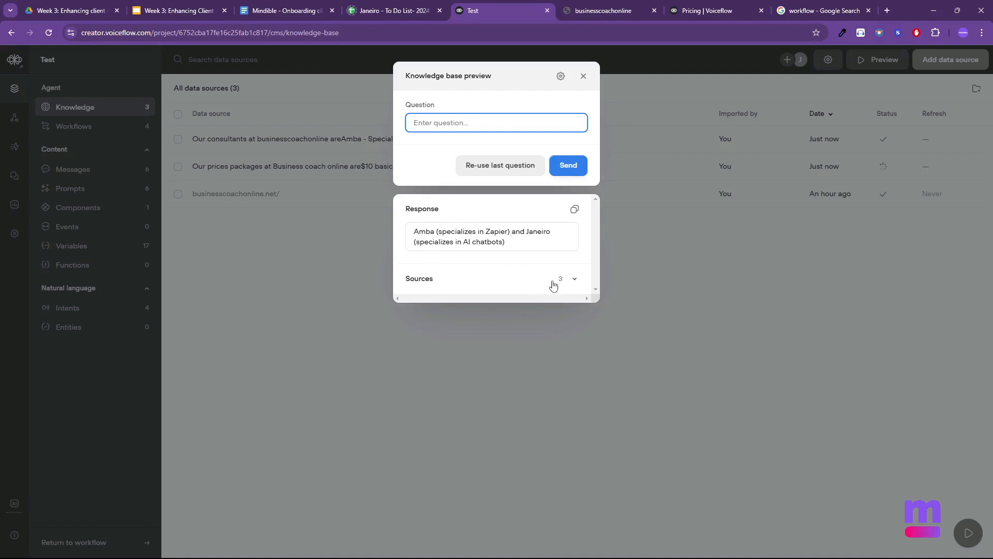
Examine the source passages and chunk scores behind the answer about the consultants, and close the knowledge base preview.
click(575, 278)
scroll(492, 298, down, 2)
scroll(491, 303, up, 1)
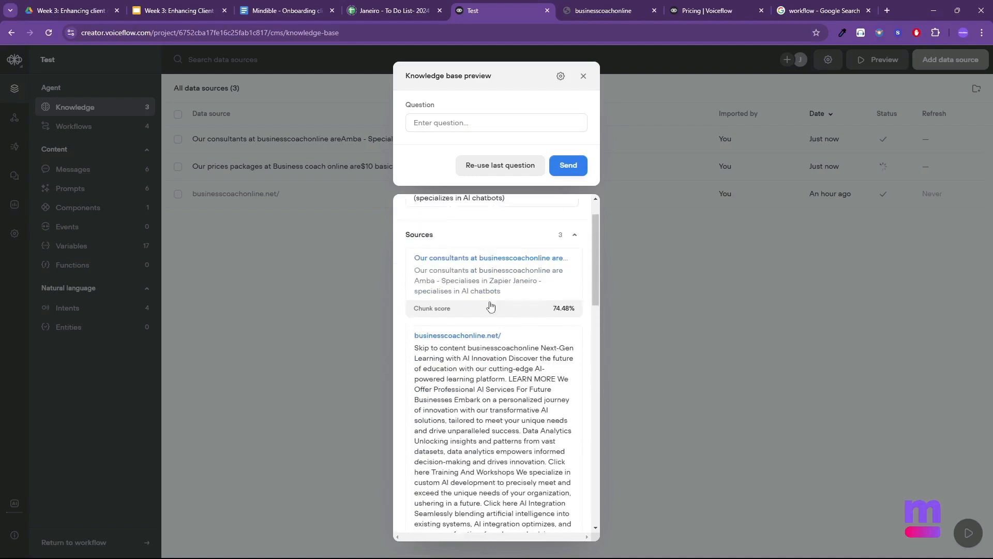
scroll(491, 306, up, 1)
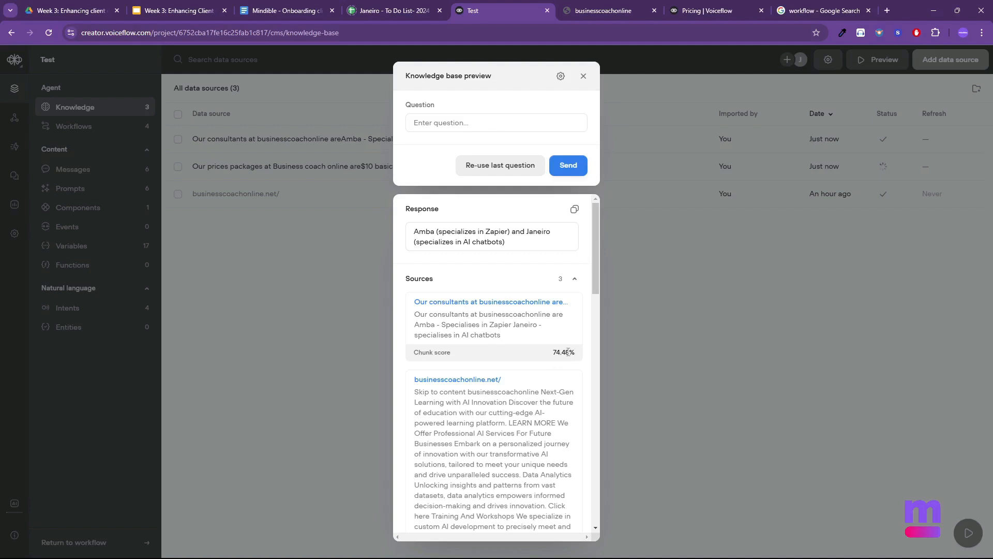
scroll(501, 437, down, 3)
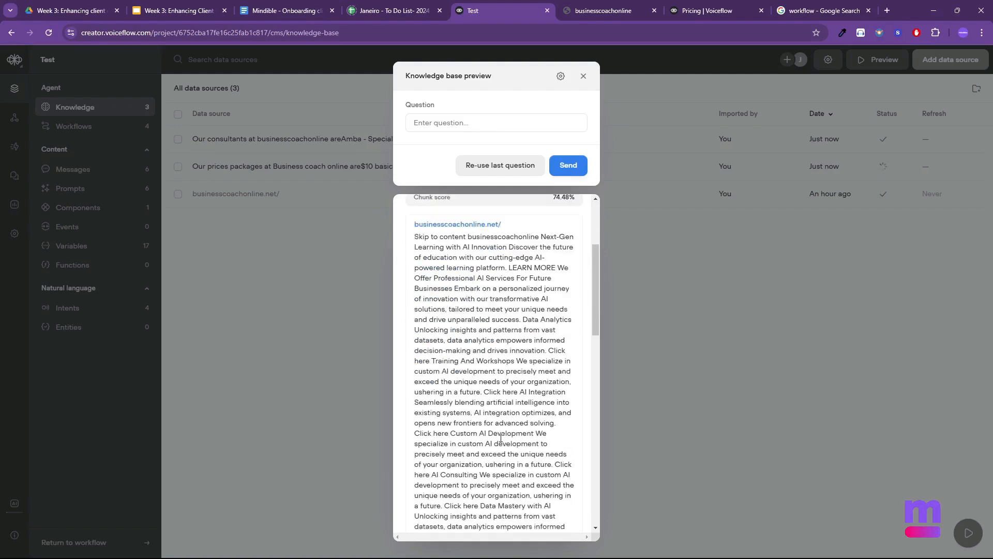
scroll(504, 362, up, 3)
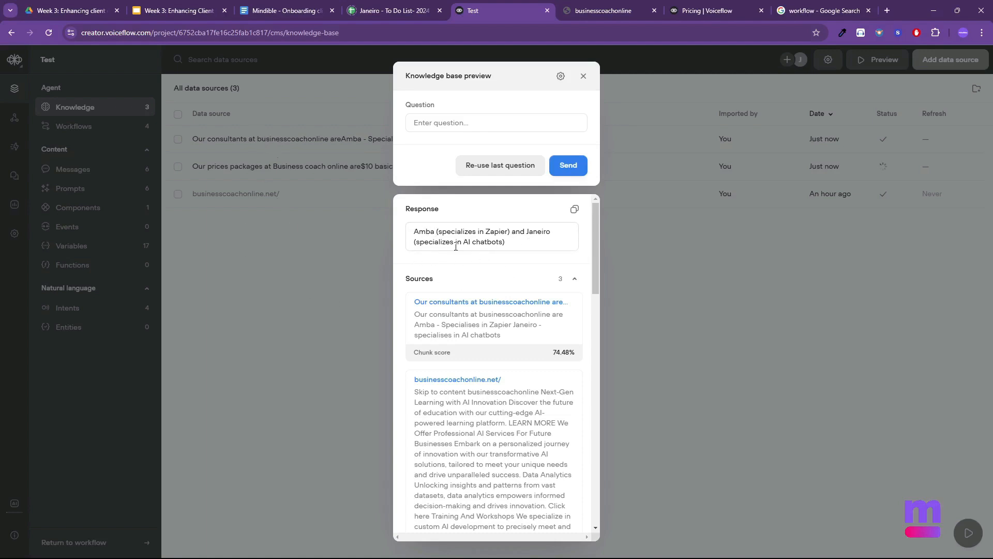
click(583, 76)
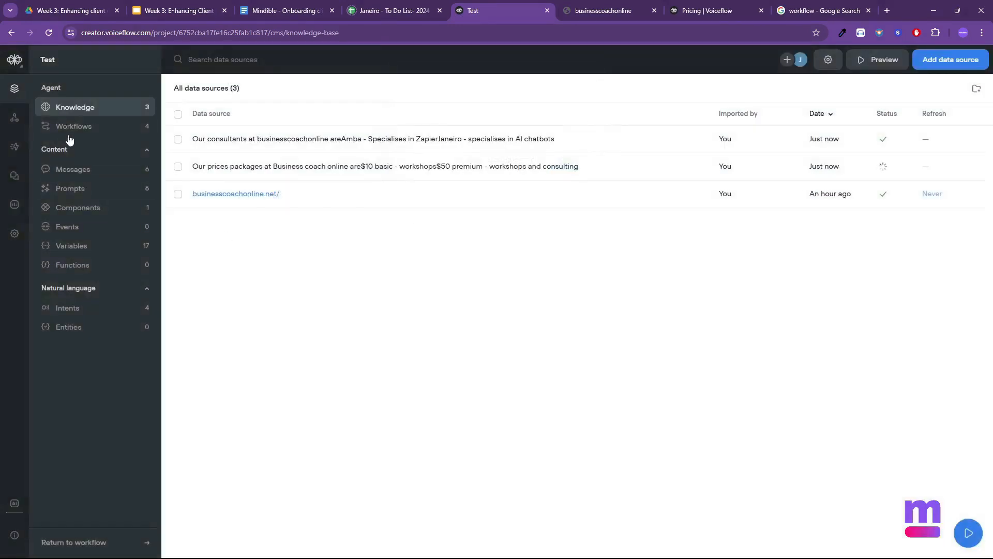